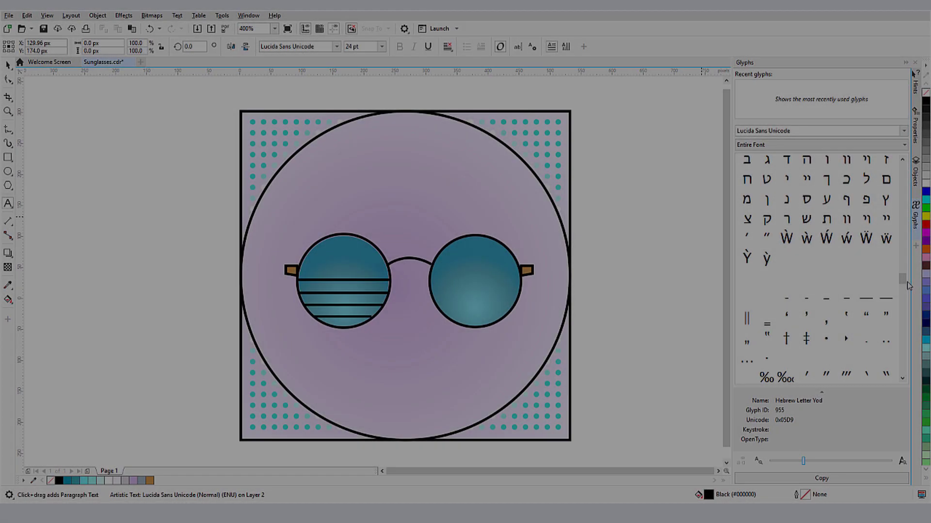
# Filter the Glyphs docker to show only Hebrew characters.
pyautogui.click(905, 145)
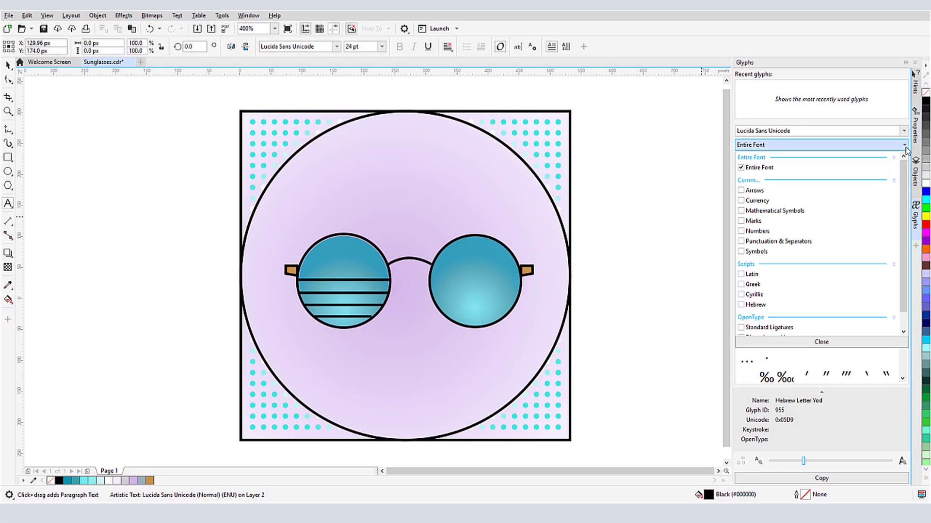
pyautogui.click(755, 304)
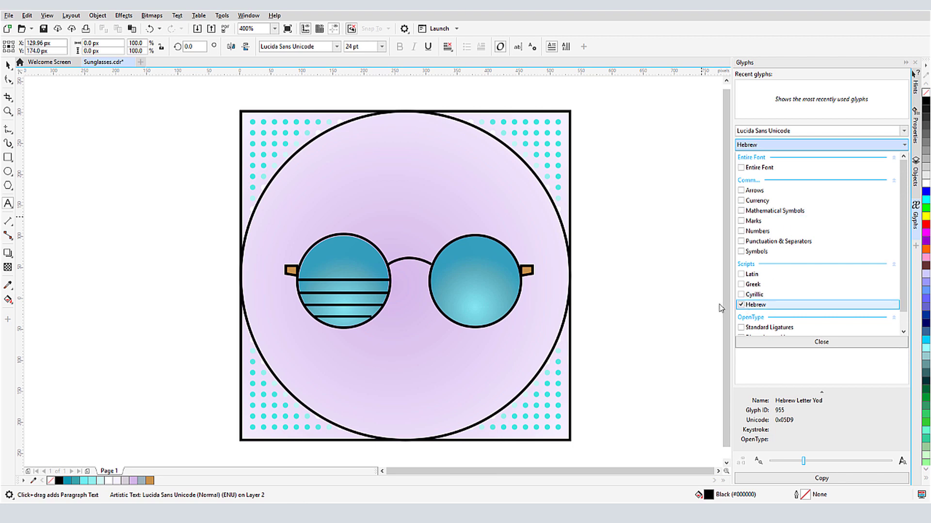
pyautogui.click(825, 341)
pyautogui.press('Escape')
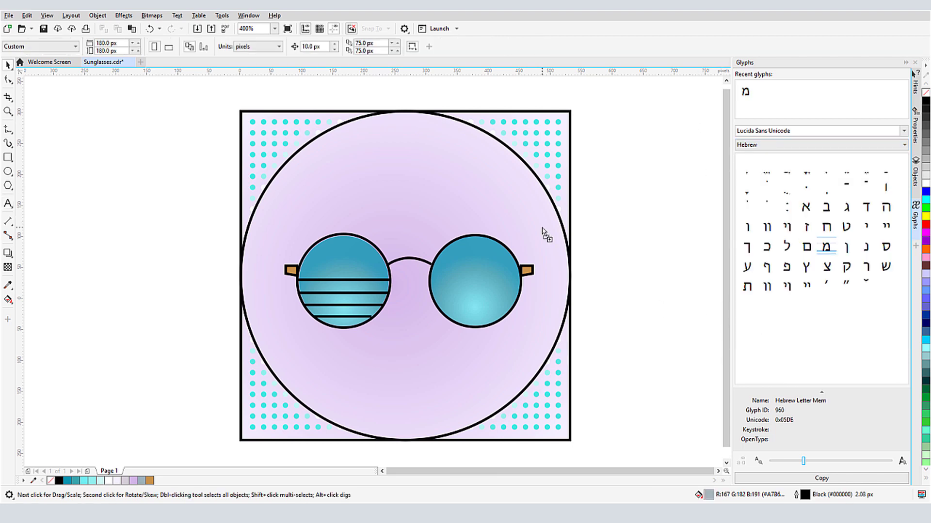
# Drag מ, ש, ק, פ and י above the sunglasses to spell משקפי.
pyautogui.moveTo(543, 232); pyautogui.dragTo(492, 192)
pyautogui.moveTo(886, 268); pyautogui.dragTo(510, 200)
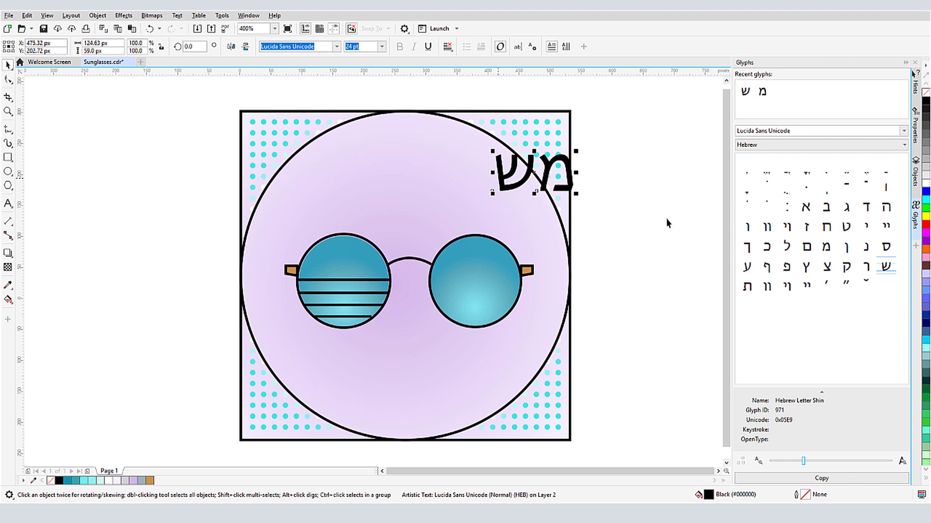
pyautogui.moveTo(846, 268); pyautogui.dragTo(496, 194)
pyautogui.moveTo(787, 268); pyautogui.dragTo(494, 189)
pyautogui.moveTo(865, 227); pyautogui.dragTo(337, 198)
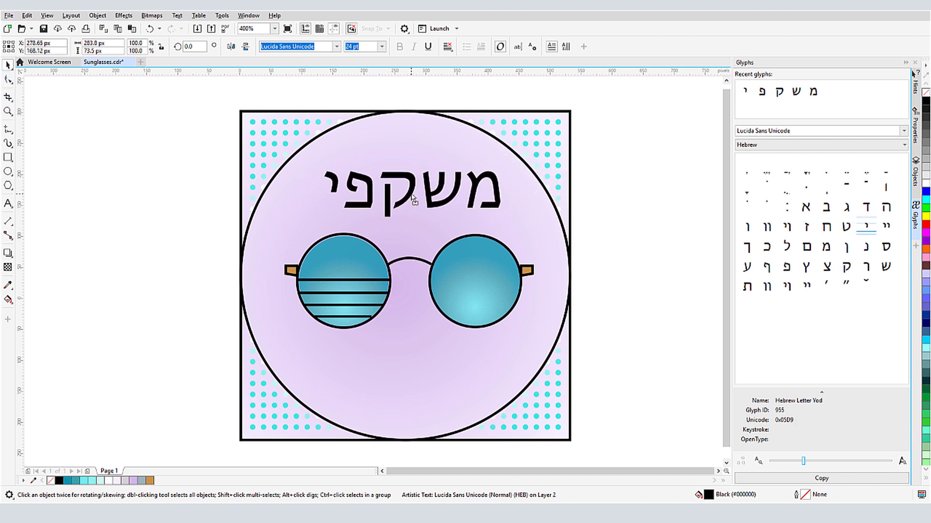
pyautogui.click(638, 205)
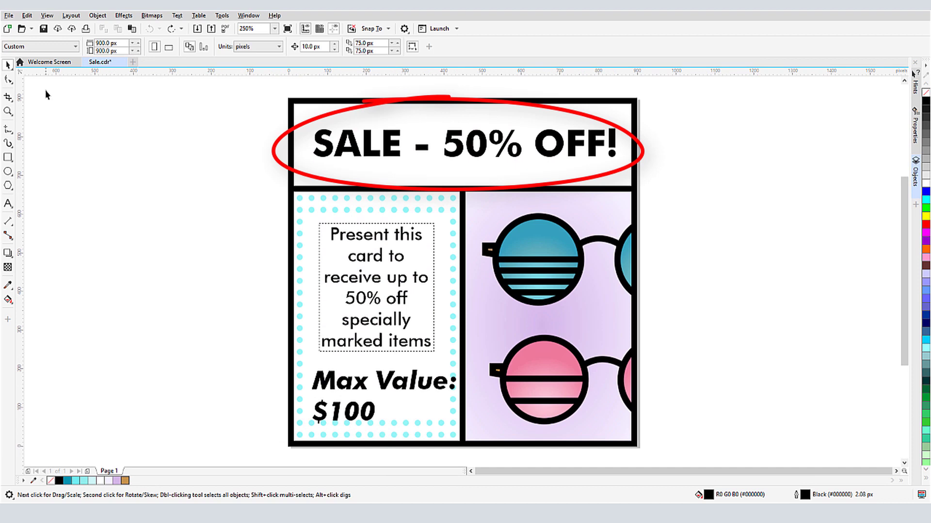
# Replace 50% in the SALE heading with the typed text 1/2.
pyautogui.click(366, 154)
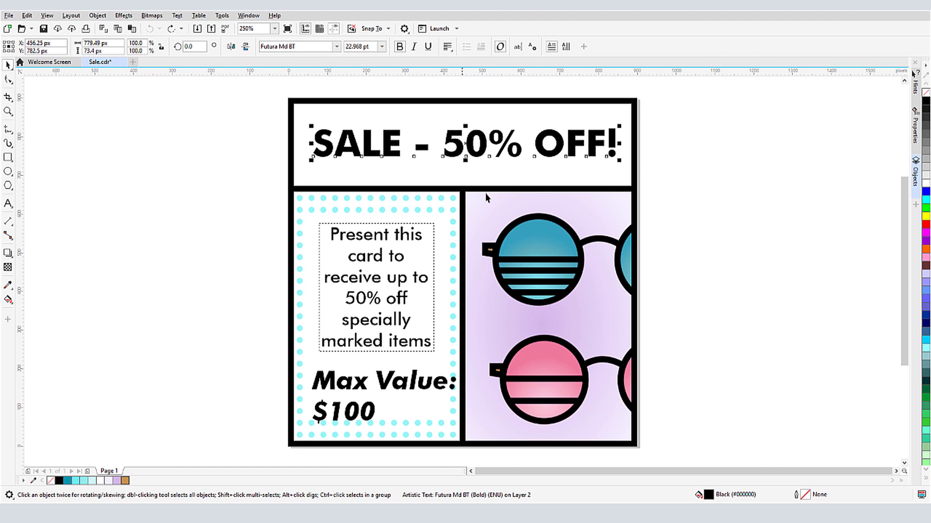
pyautogui.doubleClick(467, 144)
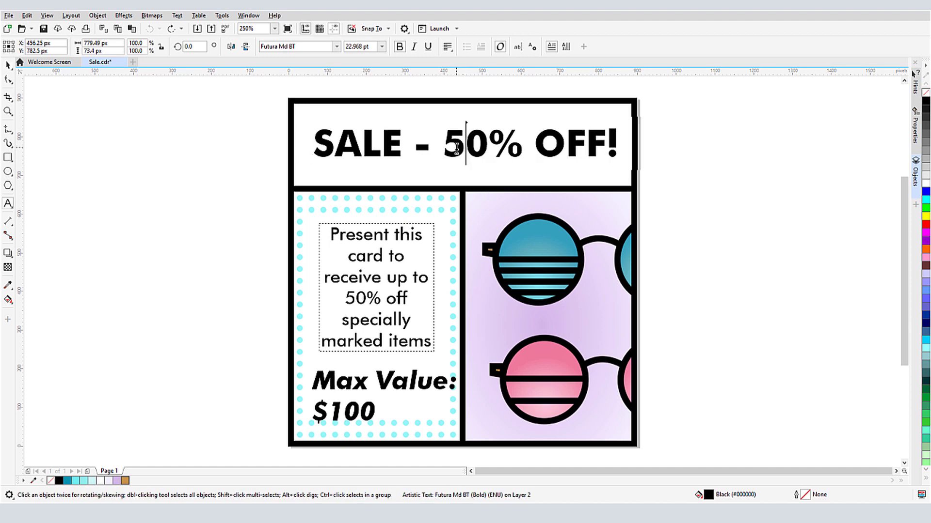
pyautogui.moveTo(443, 145); pyautogui.dragTo(523, 145)
pyautogui.write('1/')
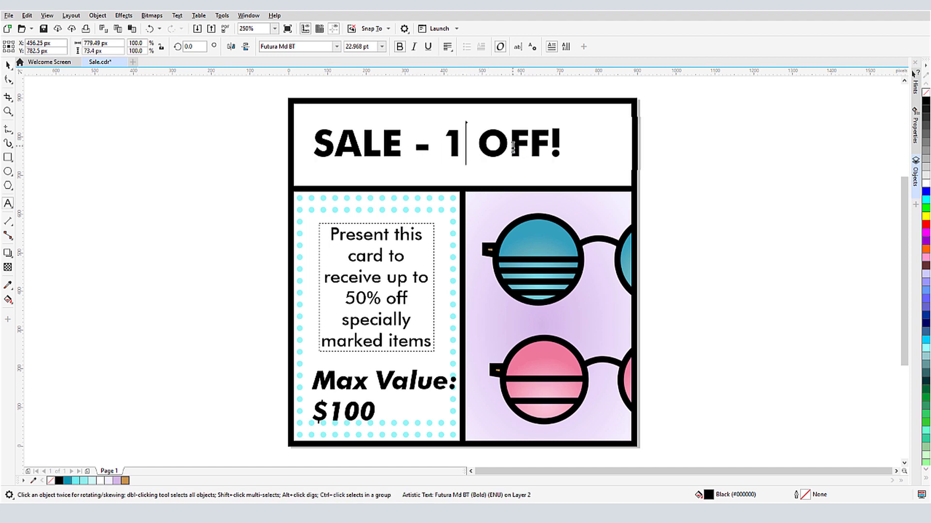
pyautogui.write('2')
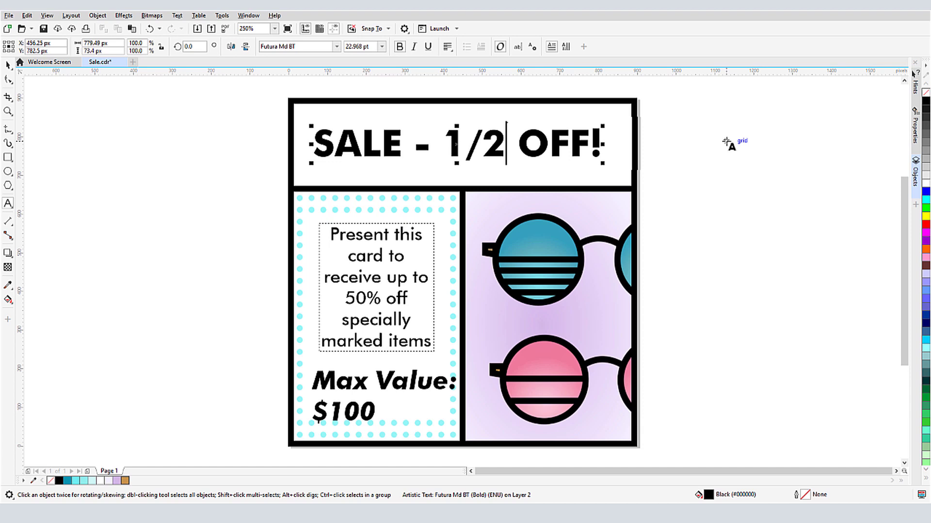
# Apply the OpenType Fraction feature to 1/2 in the heading.
pyautogui.hotkey('shift', 'Left')
pyautogui.hotkey('shift', 'Left')
pyautogui.hotkey('shift', 'Left')
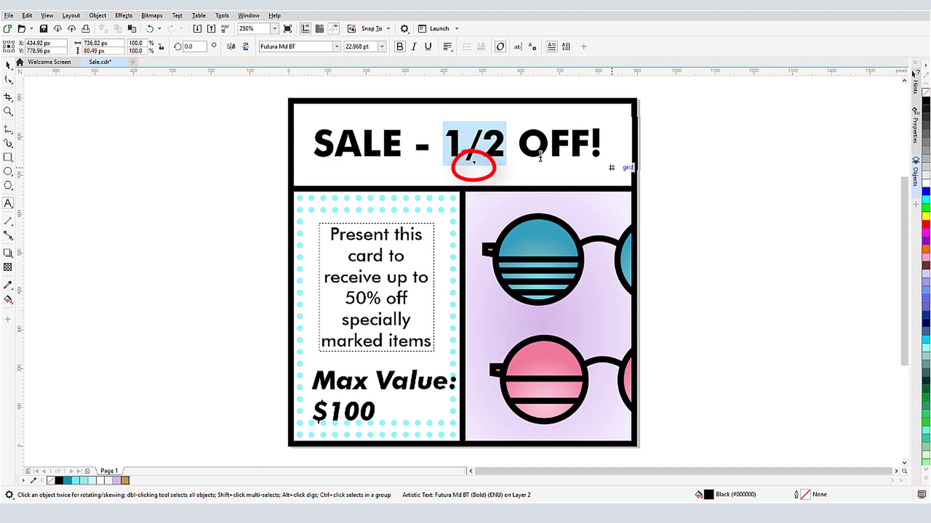
pyautogui.click(474, 163)
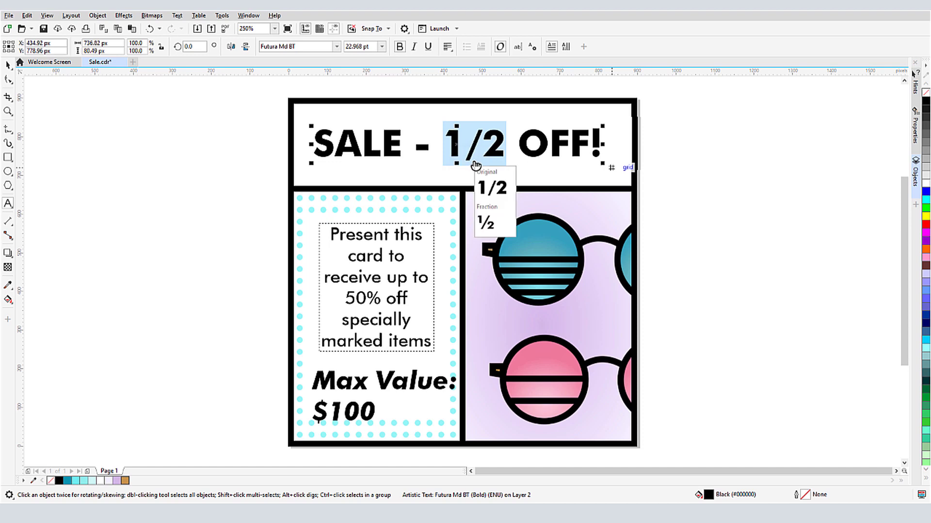
pyautogui.click(488, 222)
pyautogui.press('Escape')
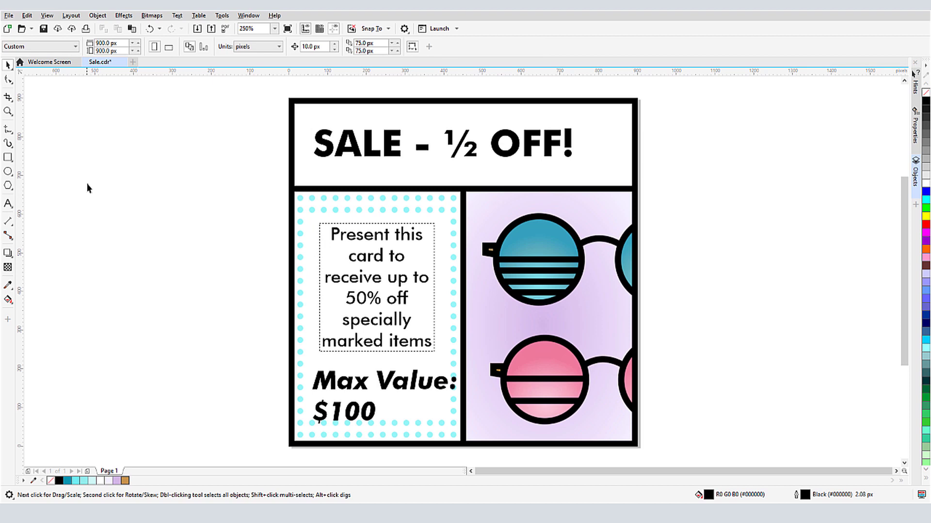
# Undo the fraction back to 1/2 and load Futura Md BT Bold in the Glyphs docker.
pyautogui.hotkey('ctrl', 'z')
pyautogui.press('Escape')
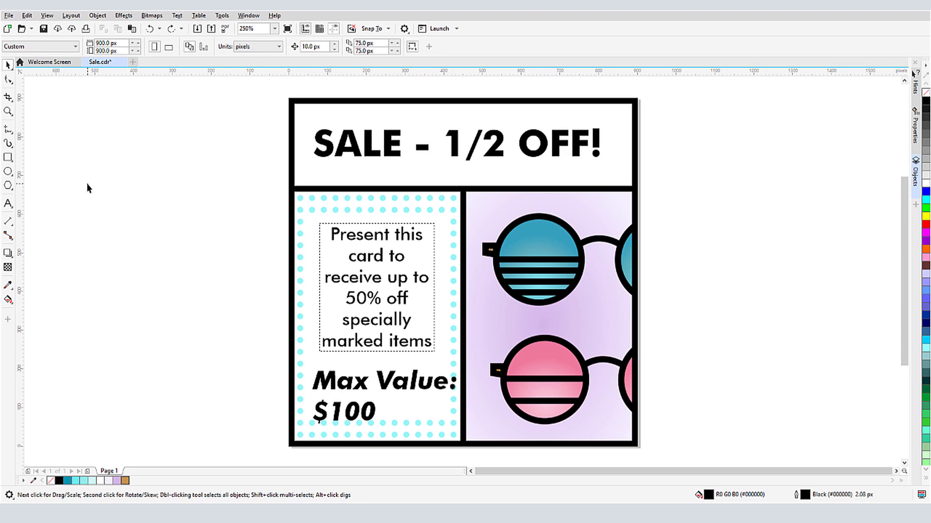
pyautogui.click(179, 16)
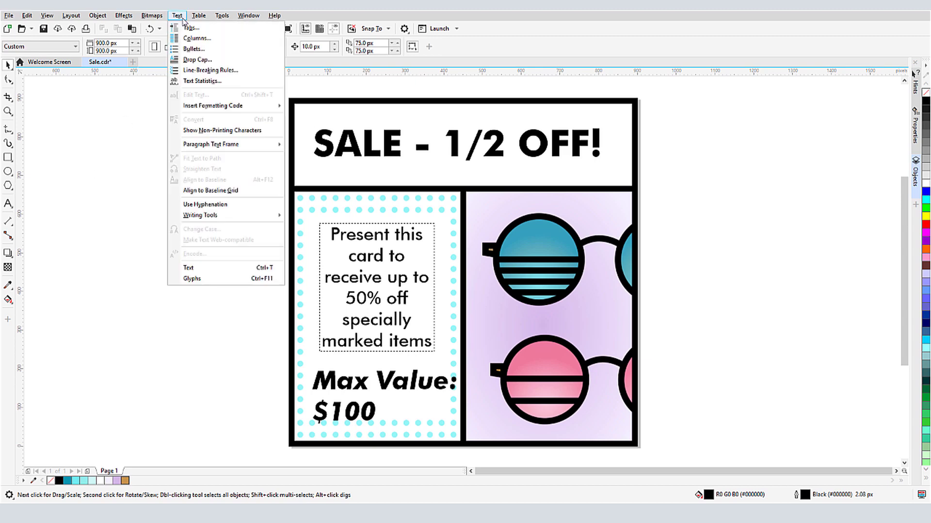
pyautogui.click(217, 280)
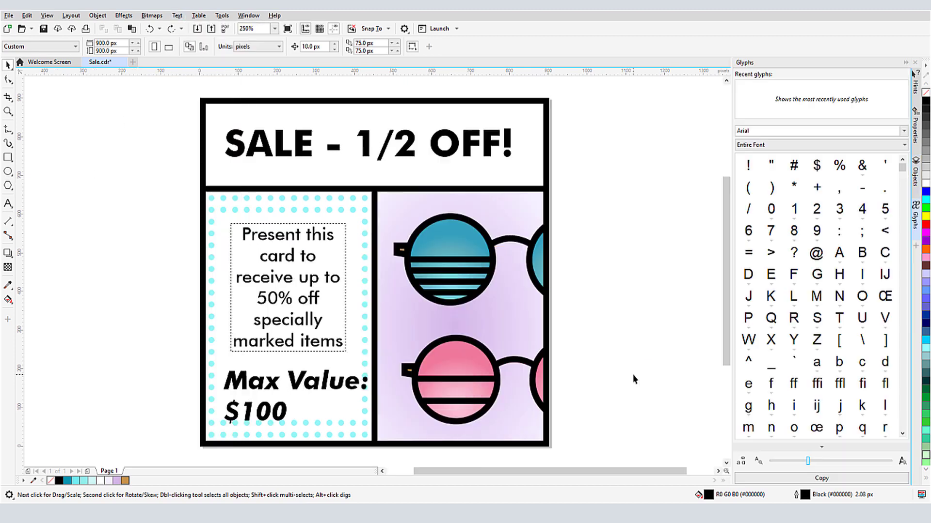
pyautogui.click(903, 131)
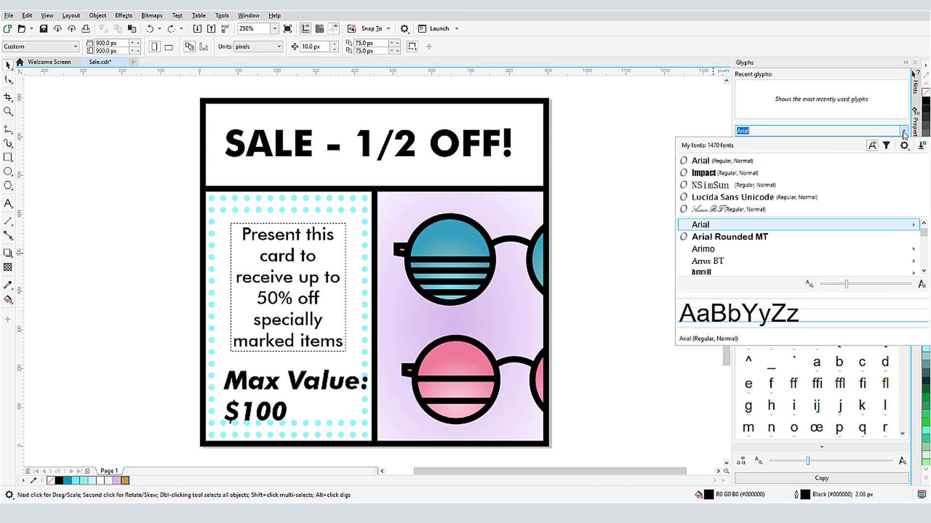
pyautogui.write('futura')
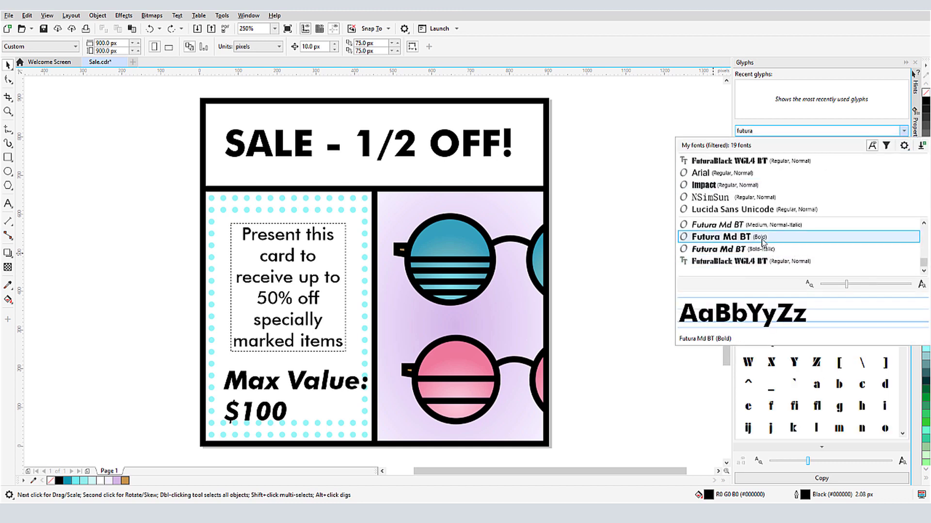
pyautogui.click(761, 240)
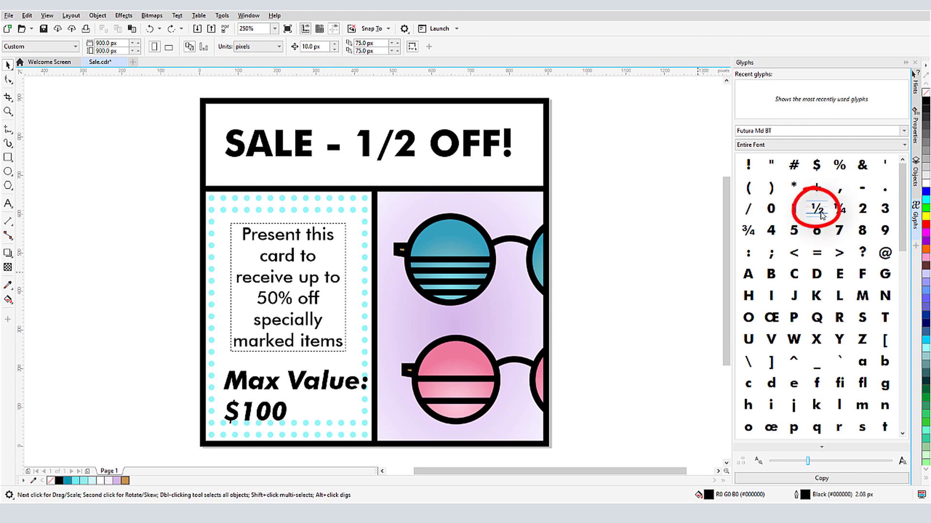
# Insert the Futura ½ glyph before OFF! and delete the typed 1/2.
pyautogui.doubleClick(419, 145)
pyautogui.click(429, 146)
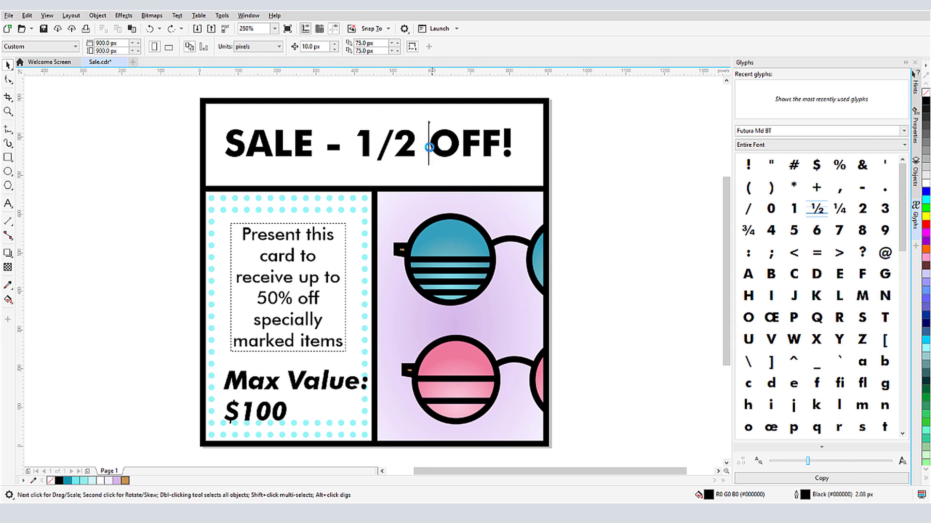
pyautogui.doubleClick(817, 208)
pyautogui.click(458, 148)
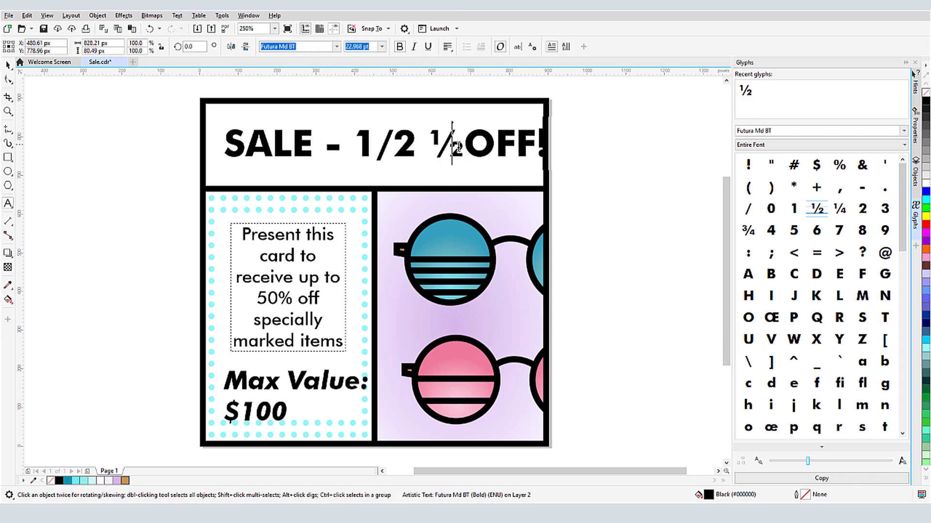
pyautogui.press('Left')
pyautogui.press('Left')
pyautogui.press('BackSpace')
pyautogui.press('BackSpace')
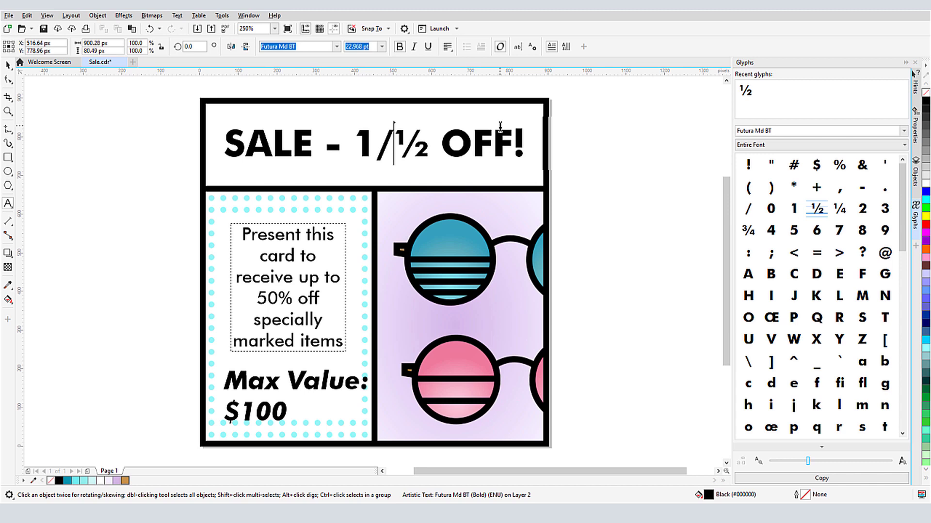
pyautogui.press('BackSpace')
pyautogui.press('BackSpace')
pyautogui.hotkey('ctrl', 'space')
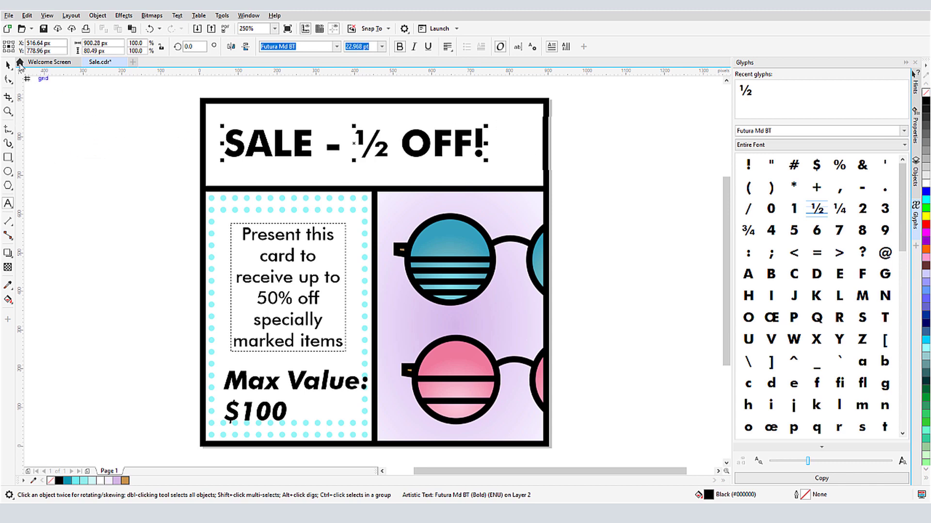
pyautogui.click(111, 163)
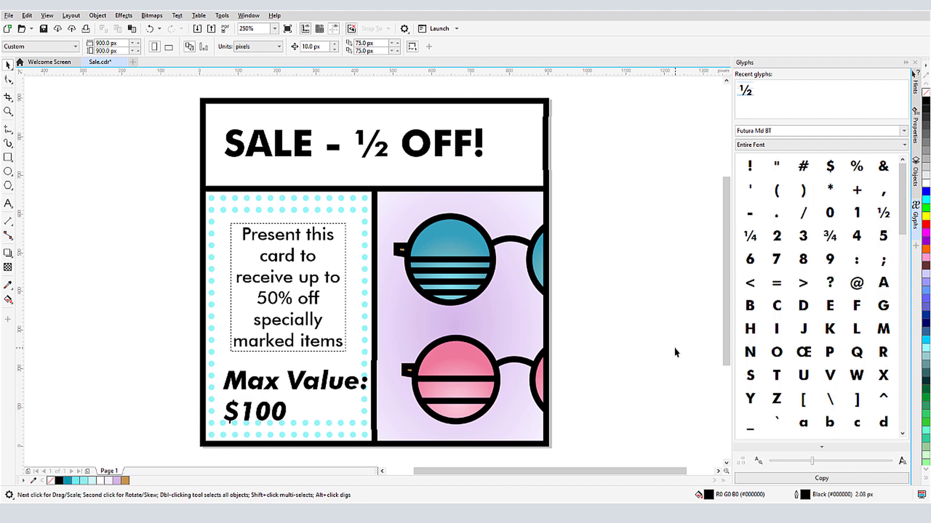
# Filter the glyph list to Currency and enlarge the glyph previews.
pyautogui.click(904, 145)
pyautogui.press('Down')
pyautogui.press('space')
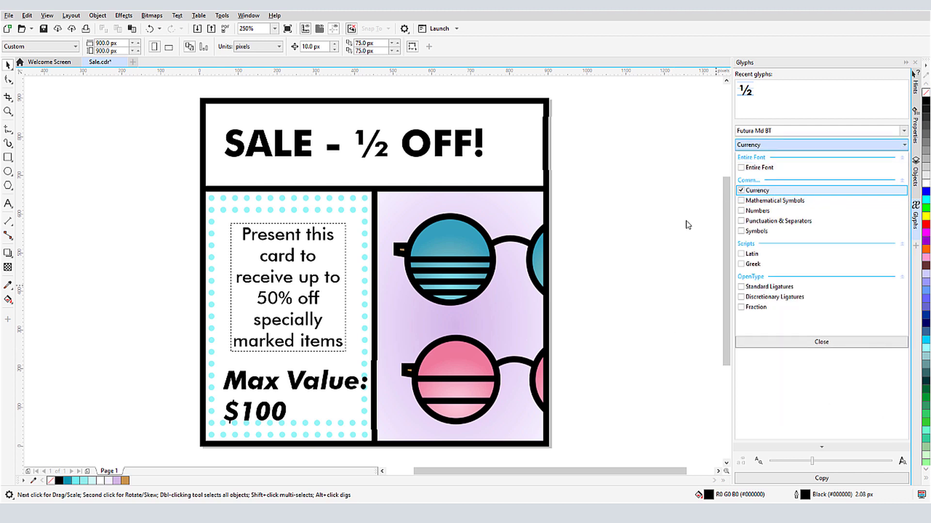
pyautogui.click(807, 347)
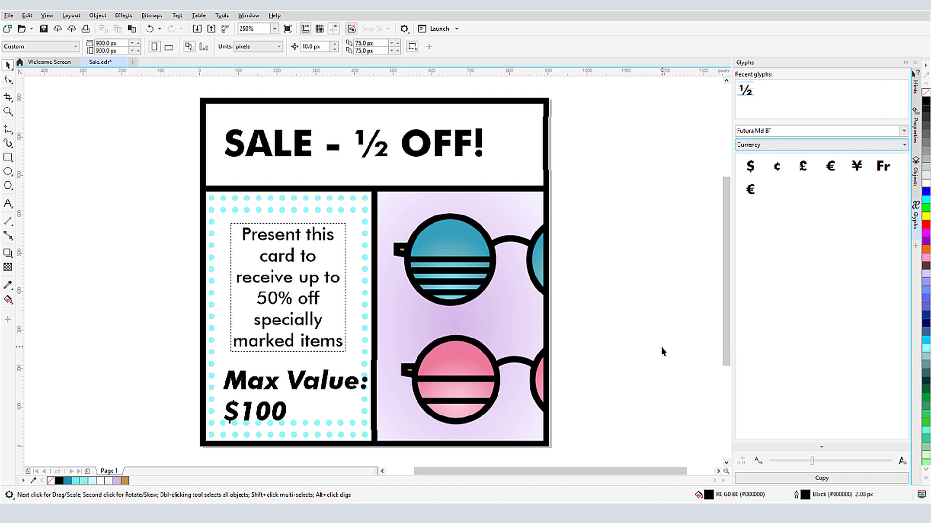
pyautogui.moveTo(811, 461); pyautogui.dragTo(830, 464)
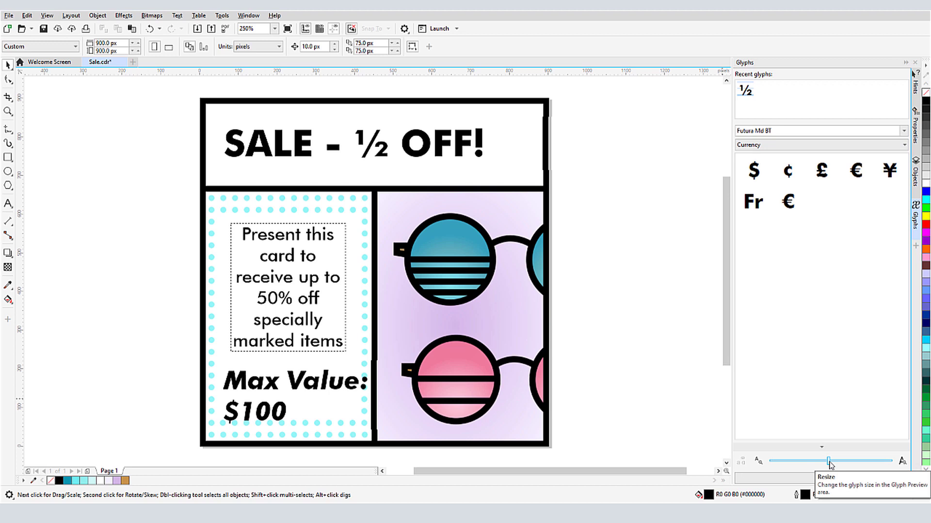
# Copy the € glyph and use it to replace $ in the Max Value text.
pyautogui.click(788, 203)
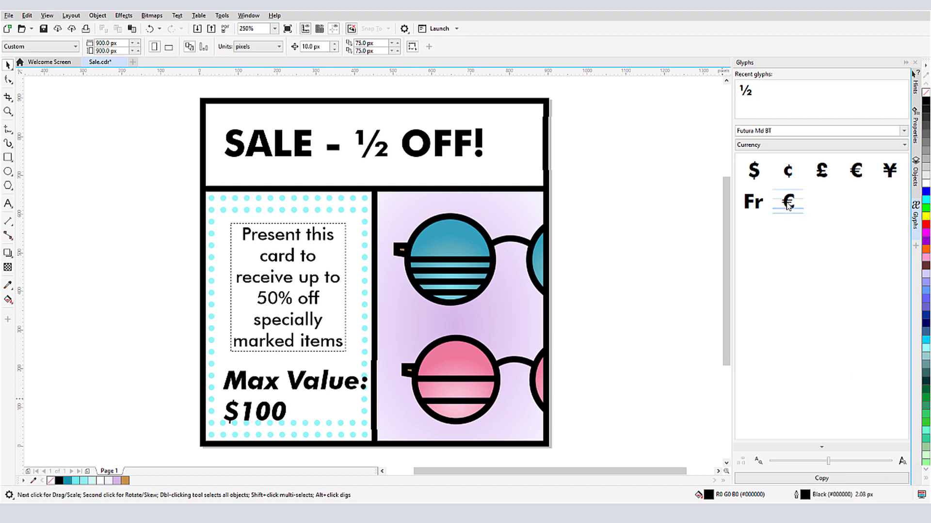
pyautogui.click(822, 447)
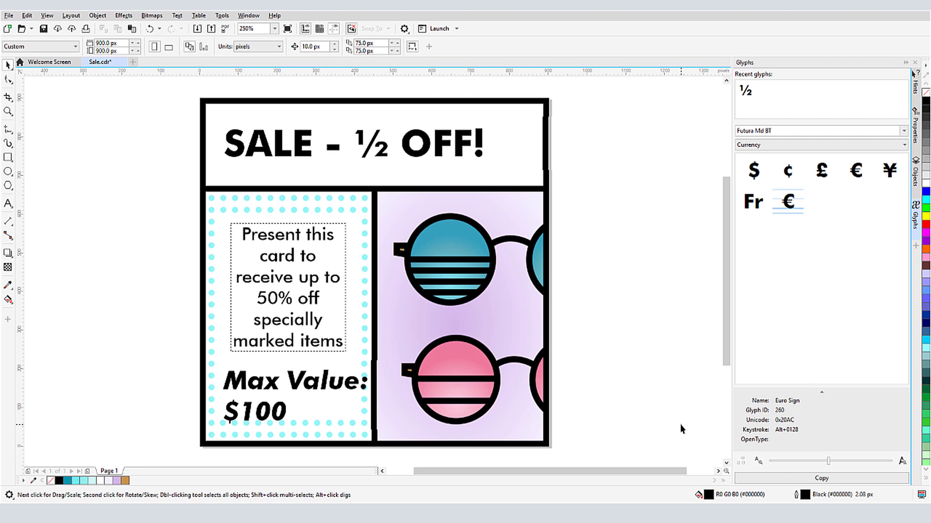
pyautogui.click(799, 480)
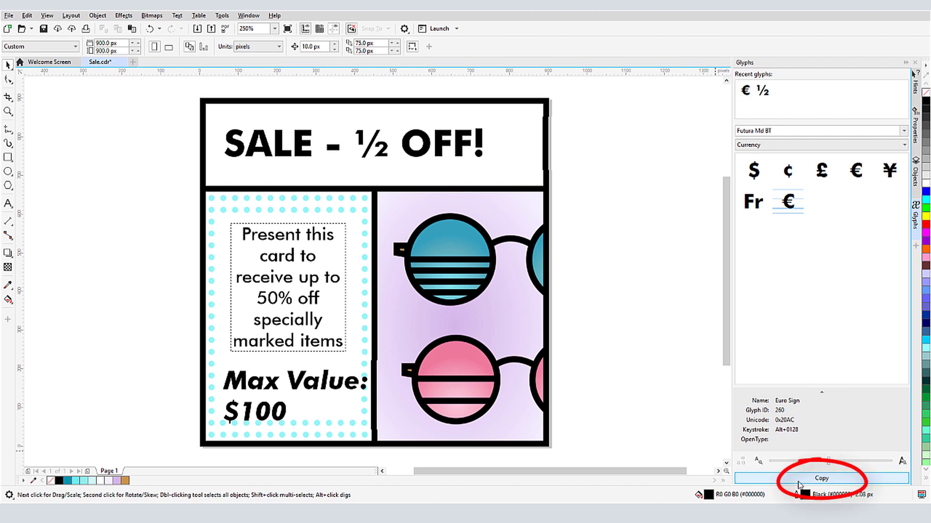
pyautogui.doubleClick(241, 397)
pyautogui.press('BackSpace')
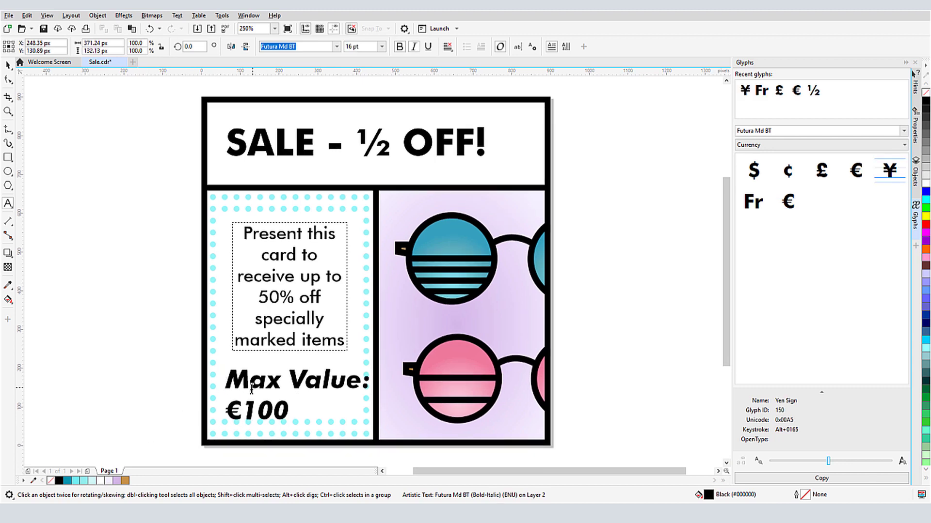
pyautogui.click(264, 381)
pyautogui.click(242, 409)
# Insert ¢ and £ after € in Max Value, then add a ¥ on the canvas.
pyautogui.doubleClick(789, 172)
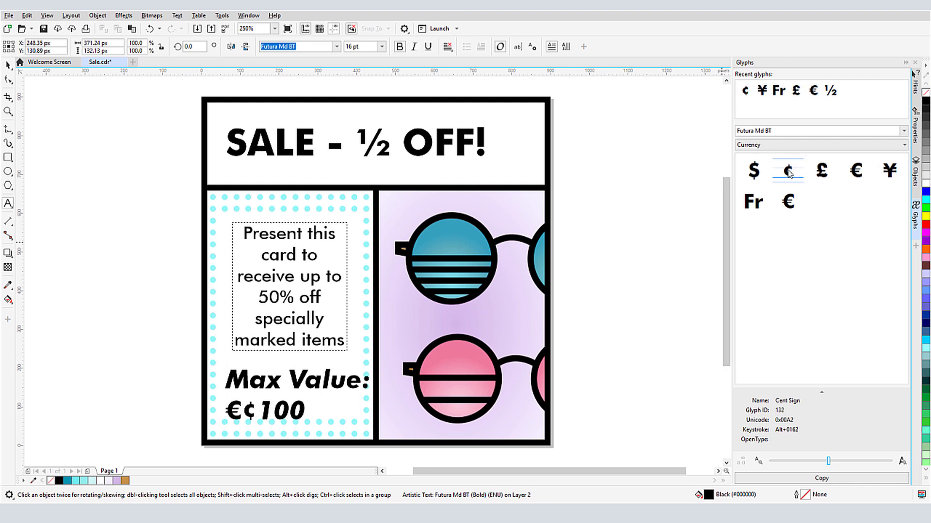
pyautogui.doubleClick(822, 170)
pyautogui.click(113, 199)
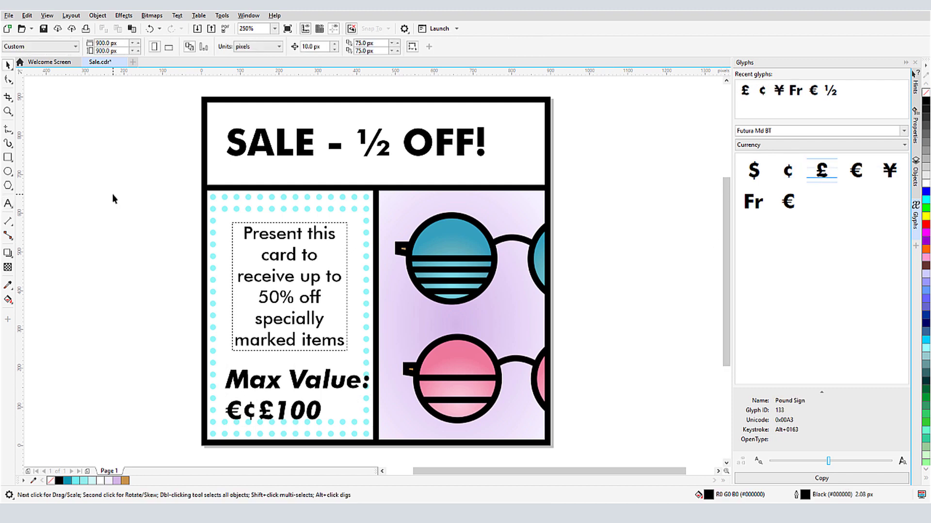
pyautogui.doubleClick(889, 173)
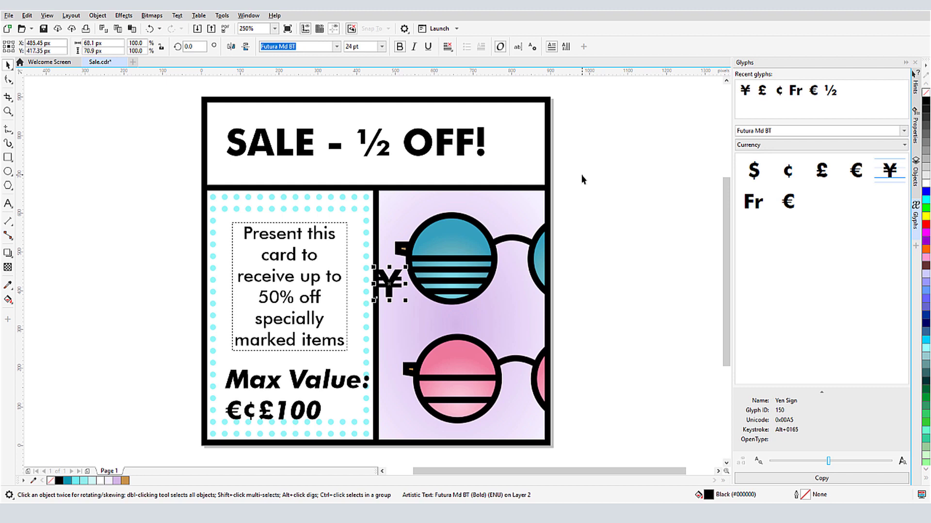
# Undo the stray ¥ text object added to the canvas.
pyautogui.click(600, 220)
pyautogui.hotkey('ctrl', 'z')
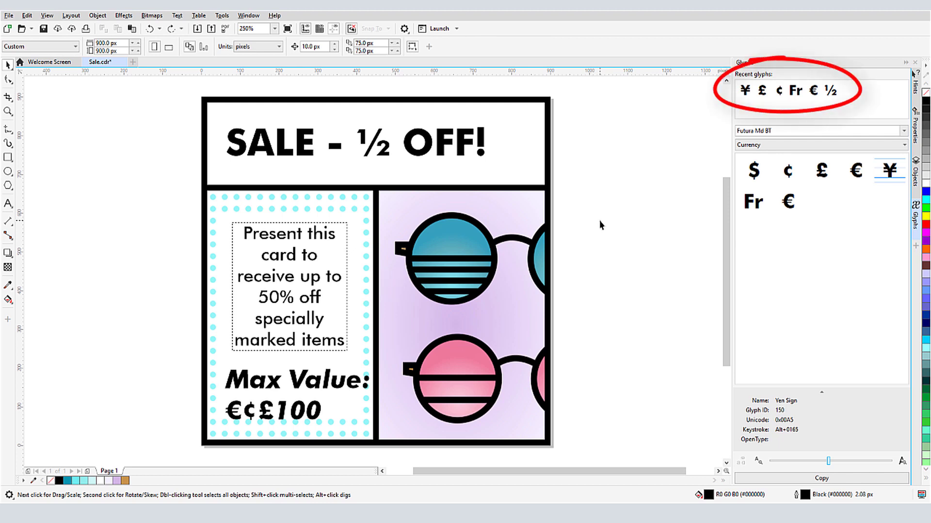
pyautogui.click(873, 111)
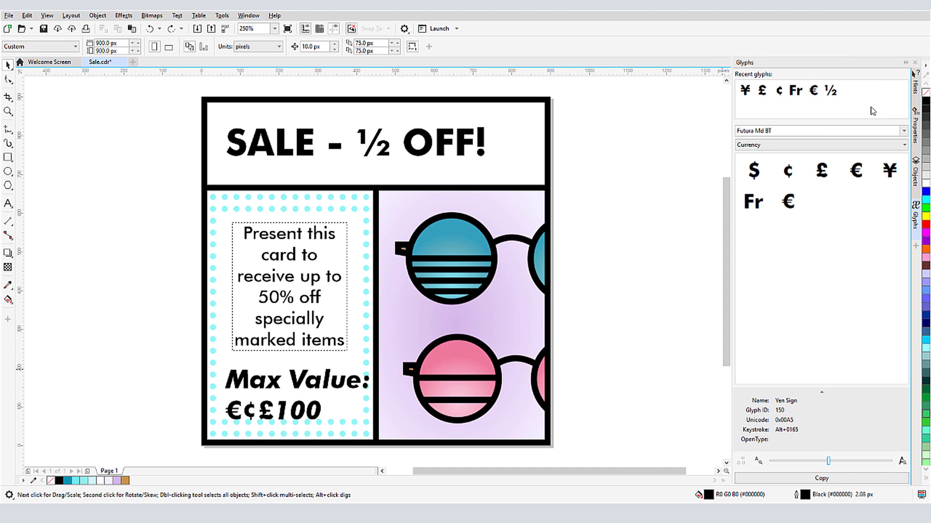
# Remove ½ and then all glyphs from the recently used glyphs list.
pyautogui.rightClick(834, 91)
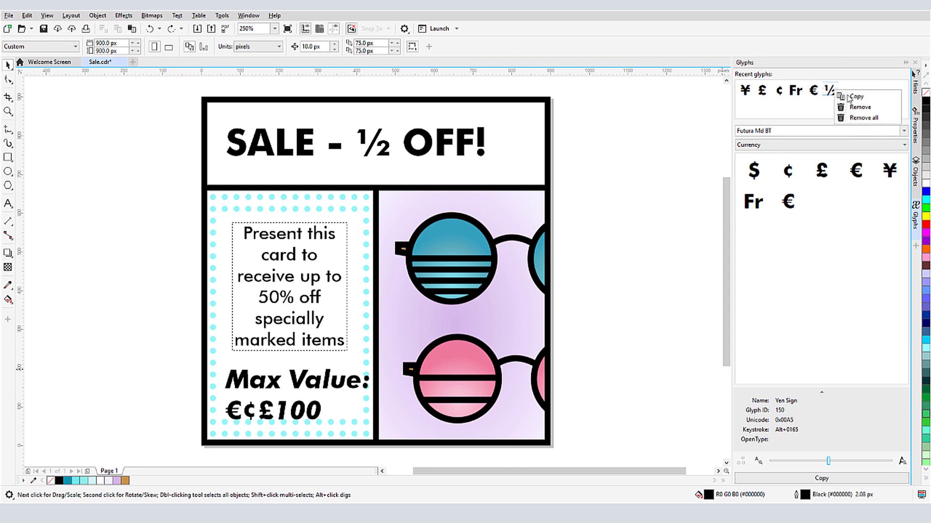
pyautogui.click(871, 108)
pyautogui.rightClick(817, 89)
pyautogui.click(857, 119)
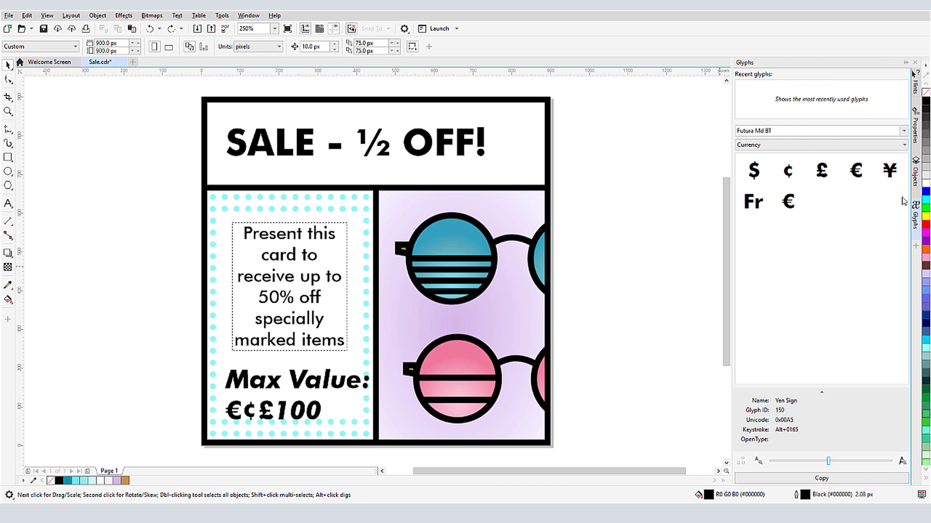
# Switch the glyph filter from Currency to Mathematical Symbols, Numbers and Symbols.
pyautogui.click(904, 145)
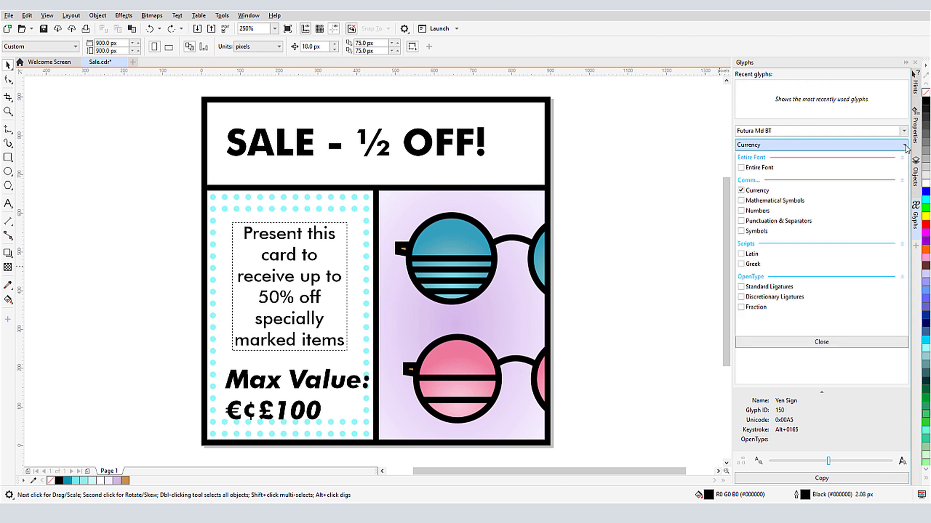
pyautogui.click(740, 190)
pyautogui.click(742, 201)
pyautogui.click(742, 212)
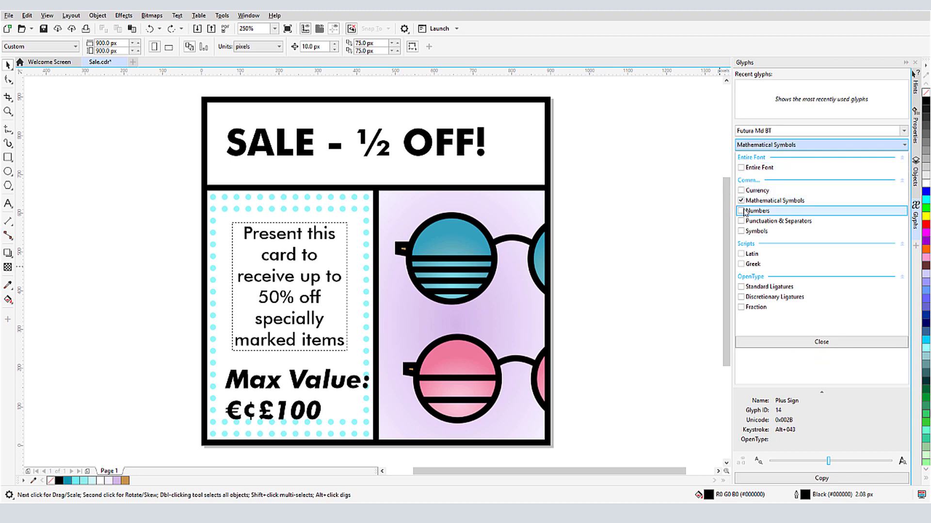
pyautogui.click(742, 231)
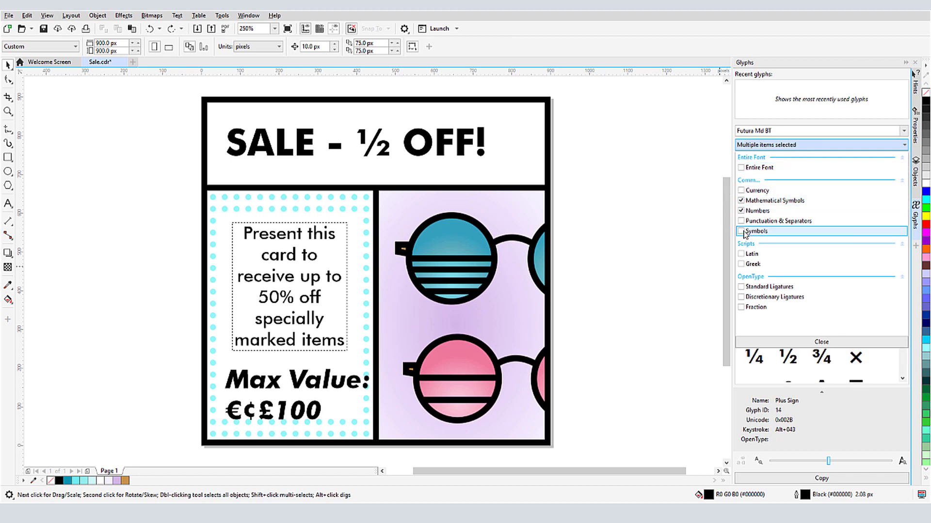
pyautogui.click(821, 342)
pyautogui.moveTo(904, 250); pyautogui.dragTo(905, 228)
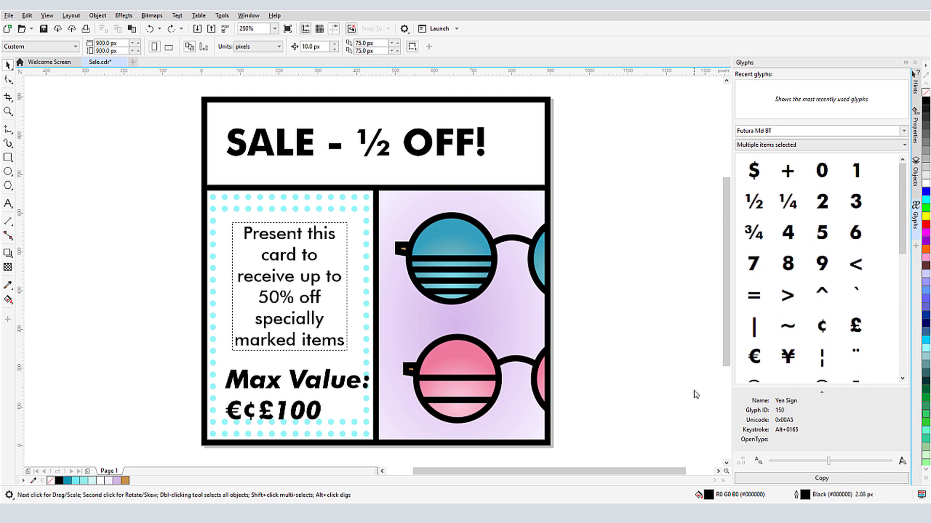
# Set the Glyphs docker font to American Captain 01.
pyautogui.click(904, 130)
pyautogui.write('ameri')
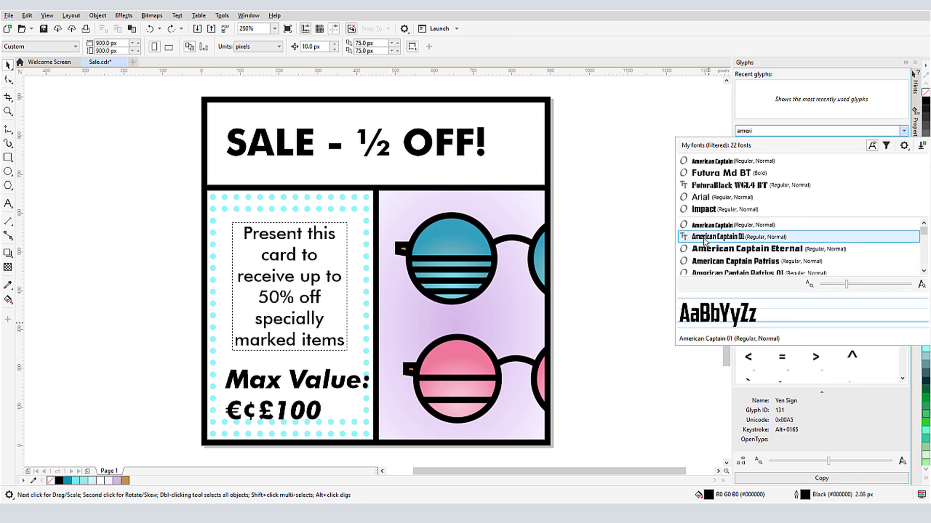
pyautogui.click(704, 240)
# Show the entire font with all glyph variations and scroll to the alternate a glyphs.
pyautogui.click(902, 145)
pyautogui.scroll(2, 790, 188)
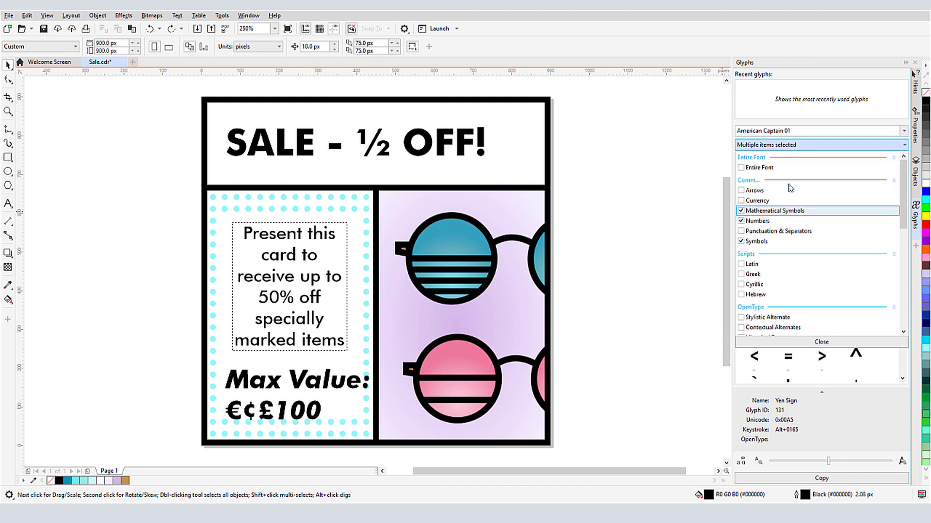
pyautogui.click(749, 167)
pyautogui.click(822, 341)
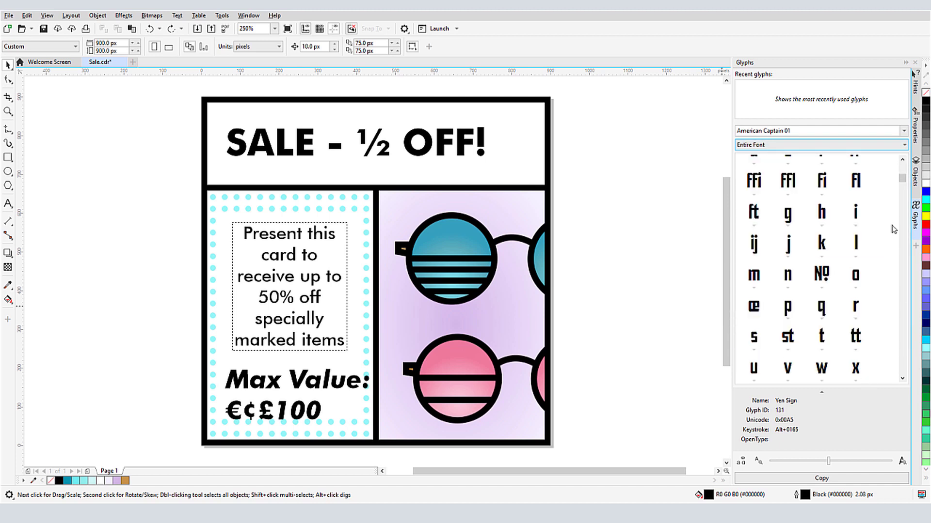
pyautogui.scroll(5, 882, 231)
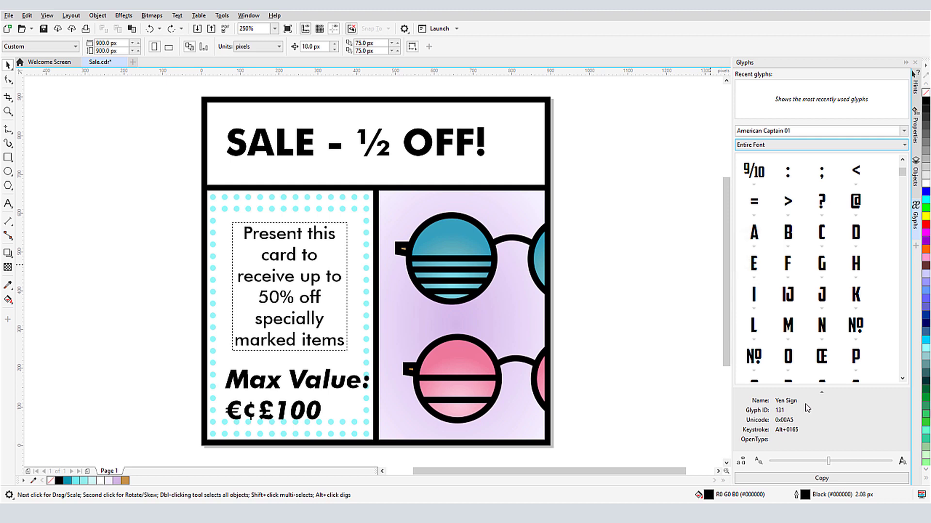
pyautogui.click(743, 463)
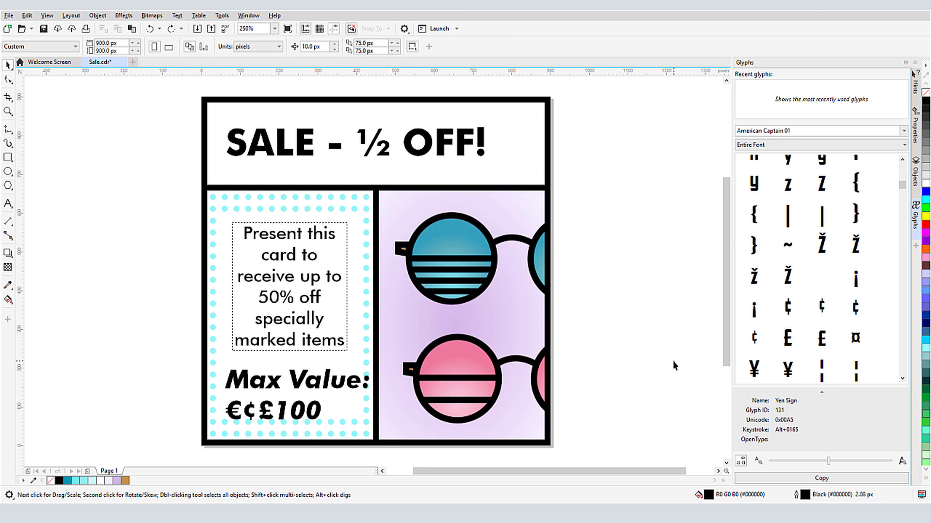
pyautogui.moveTo(904, 188); pyautogui.dragTo(904, 175)
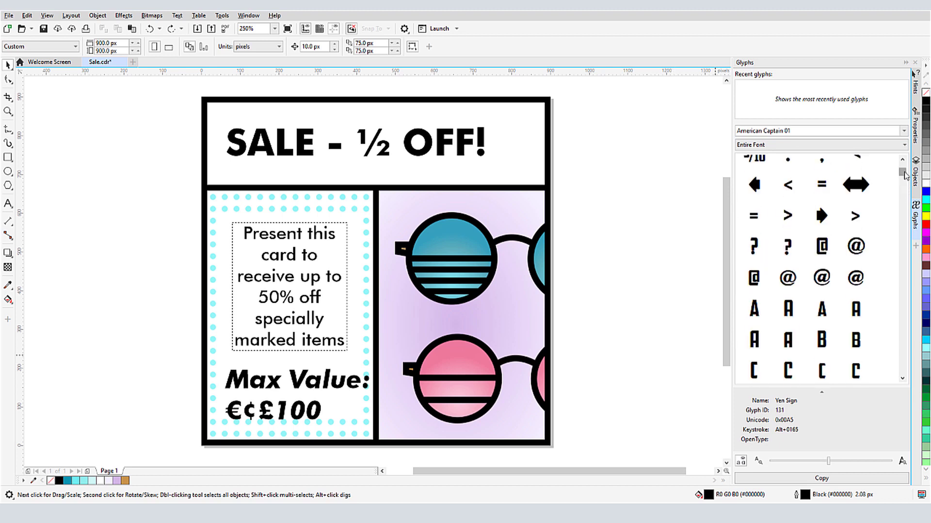
pyautogui.moveTo(904, 176); pyautogui.dragTo(904, 181)
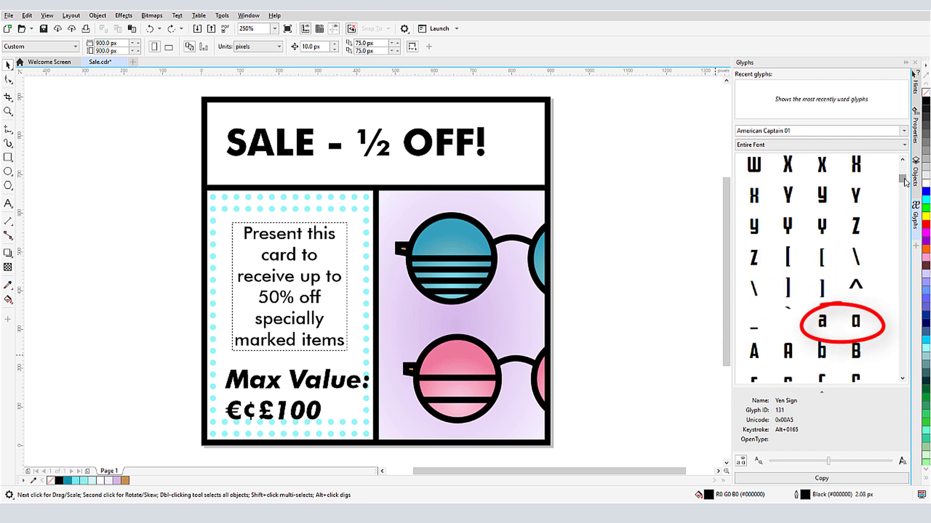
# Set the Present this card paragraph in American Captain.
pyautogui.click(267, 227)
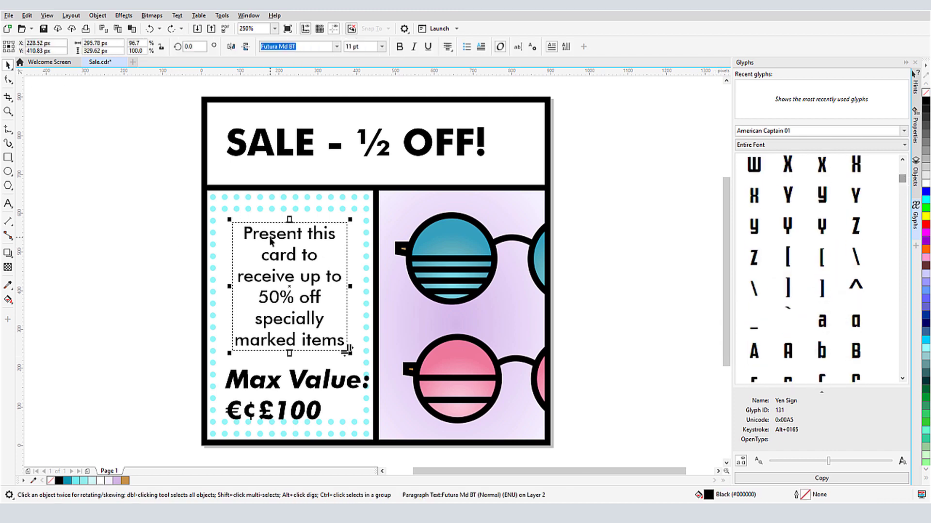
pyautogui.click(291, 46)
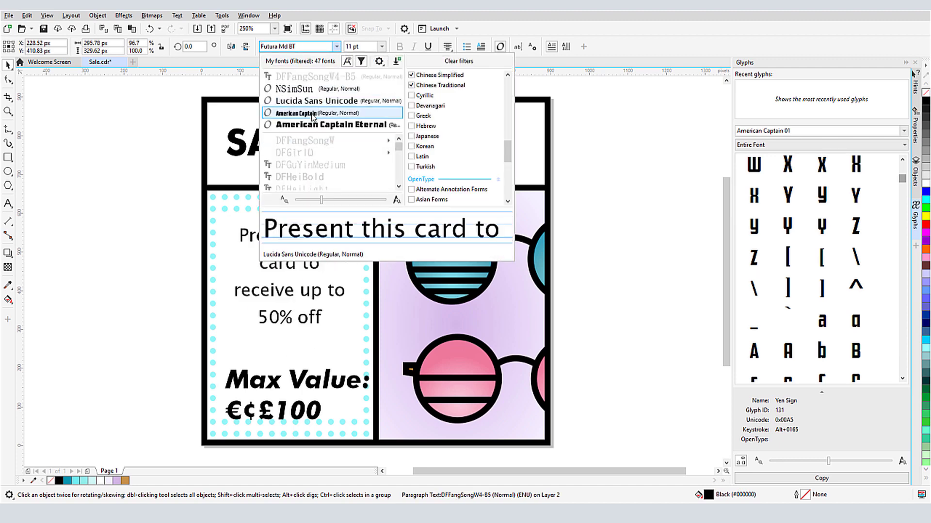
pyautogui.click(324, 100)
# Apply Stylistic Set 2 glyphs to the word card in the paragraph.
pyautogui.doubleClick(290, 237)
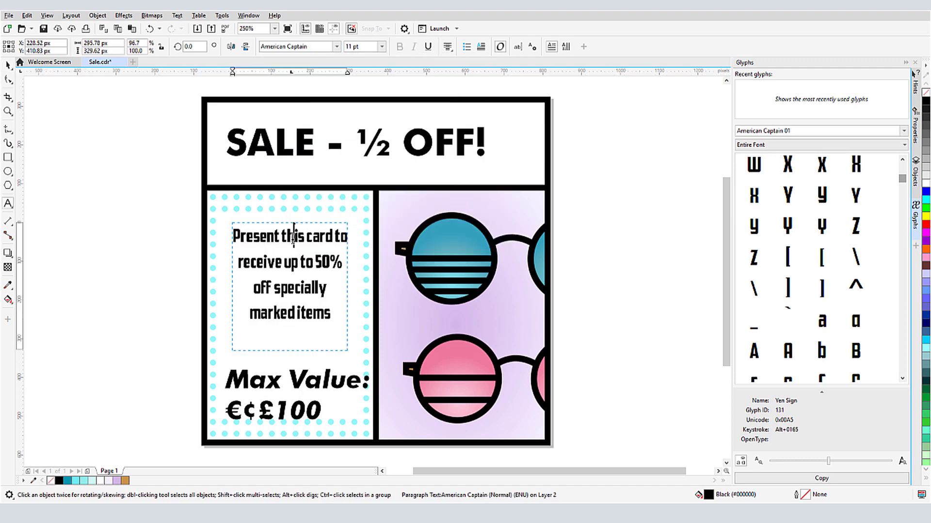
pyautogui.click(317, 244)
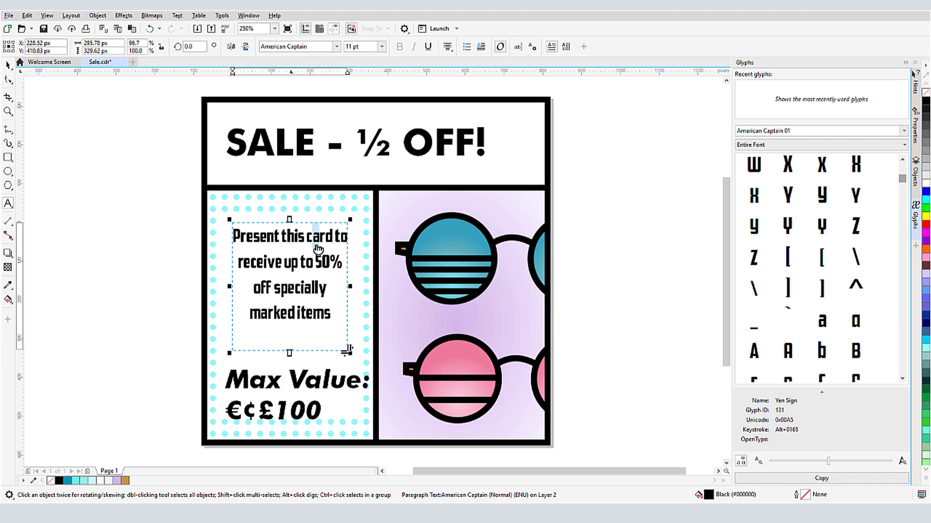
pyautogui.click(316, 245)
pyautogui.press('Escape')
pyautogui.moveTo(319, 239); pyautogui.dragTo(325, 239)
pyautogui.click(322, 246)
pyautogui.press('Escape')
pyautogui.moveTo(307, 237); pyautogui.dragTo(330, 240)
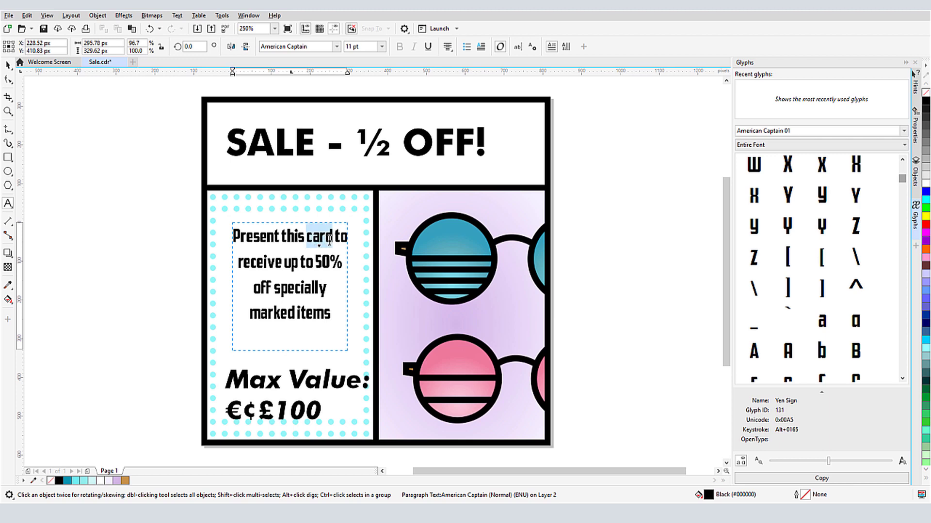
pyautogui.click(319, 247)
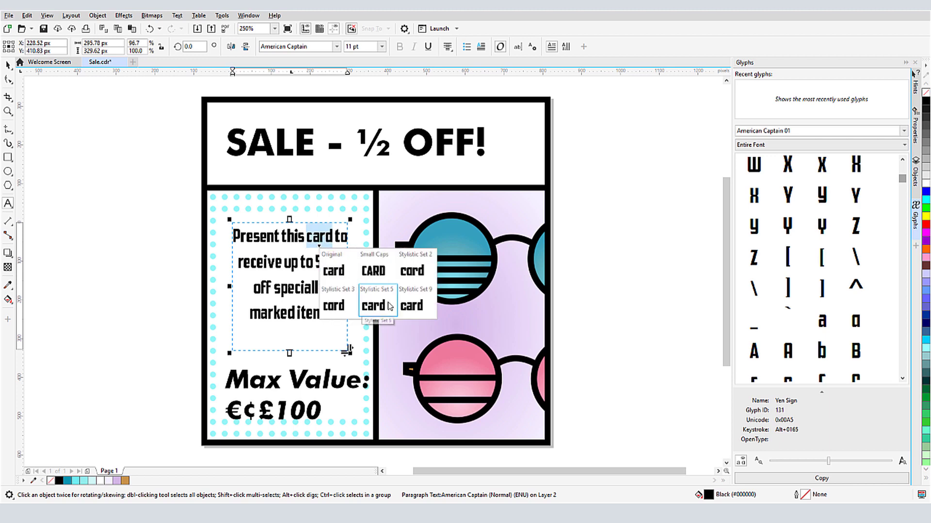
pyautogui.click(415, 272)
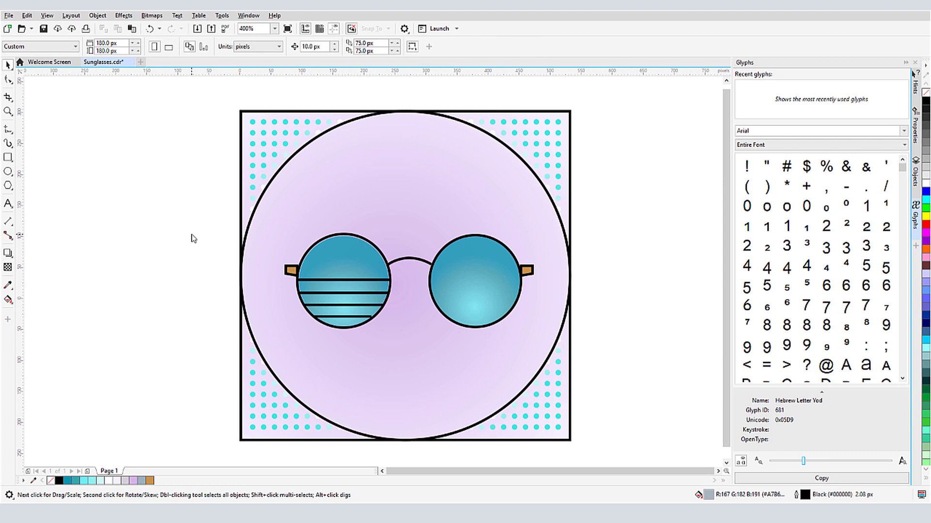
# Start a new text object above the sunglasses and pick Lucida Sans Unicode from Hebrew-filtered fonts.
pyautogui.click(8, 203)
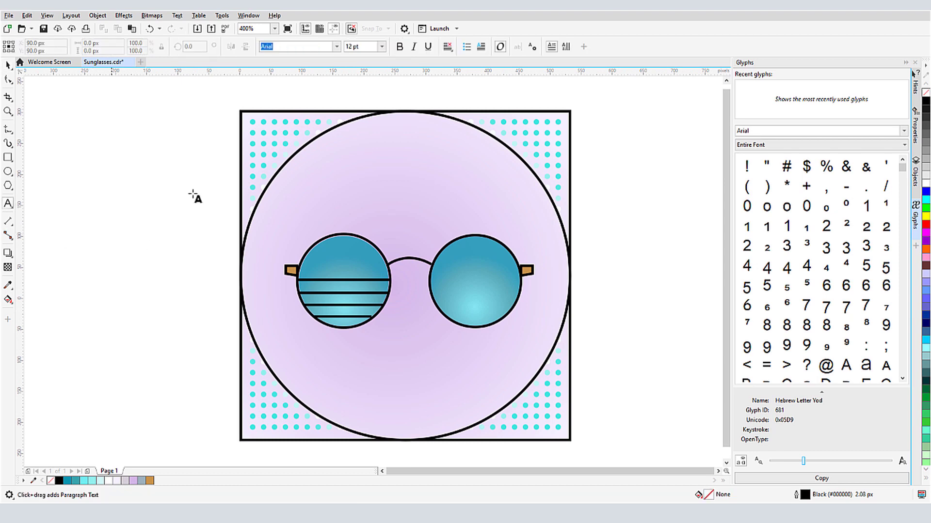
pyautogui.click(321, 193)
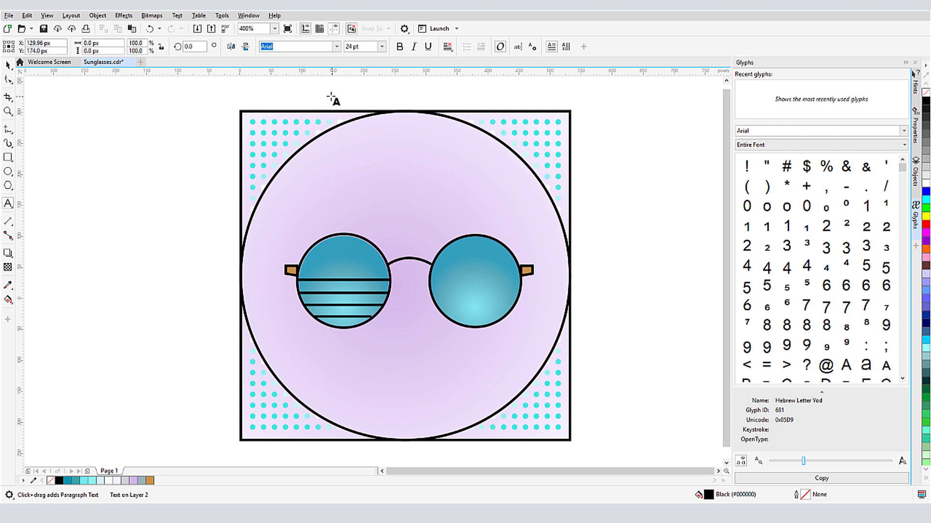
pyautogui.click(336, 47)
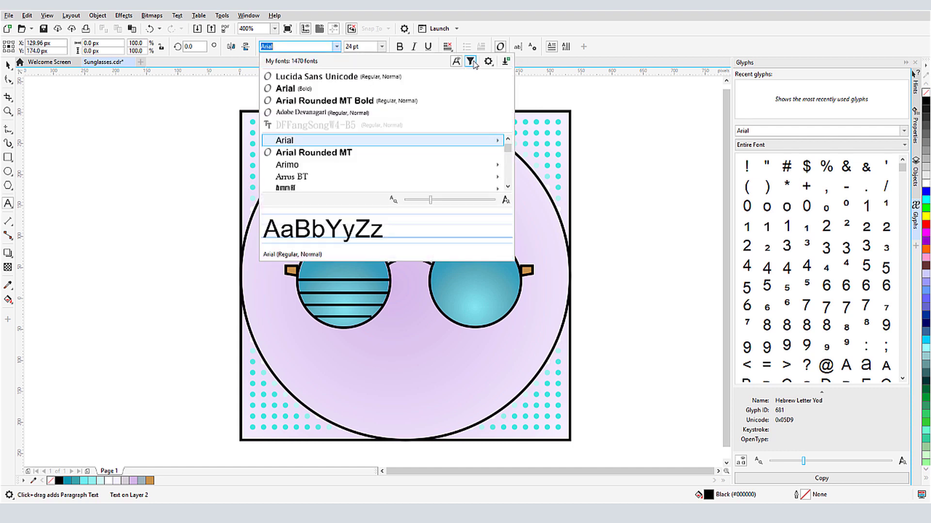
pyautogui.click(470, 61)
pyautogui.scroll(-5, 509, 121)
pyautogui.scroll(-5, 509, 126)
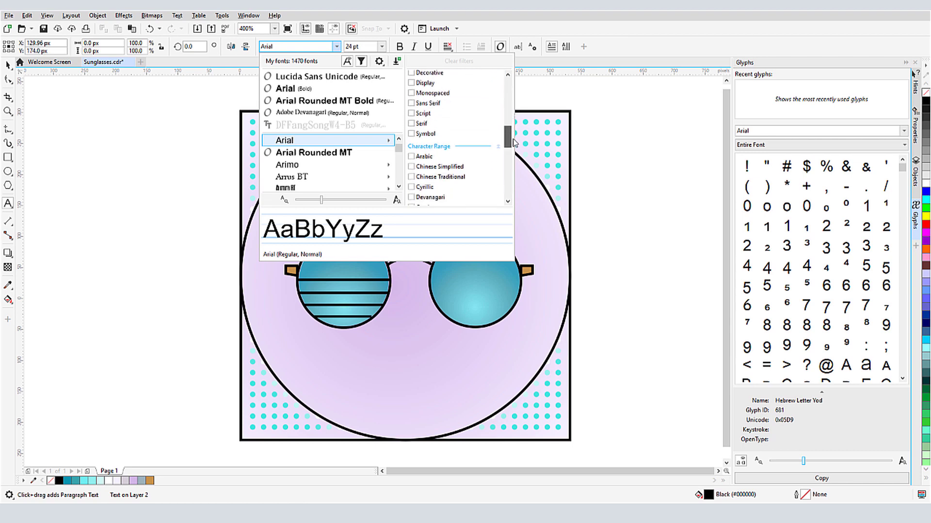
pyautogui.click(411, 148)
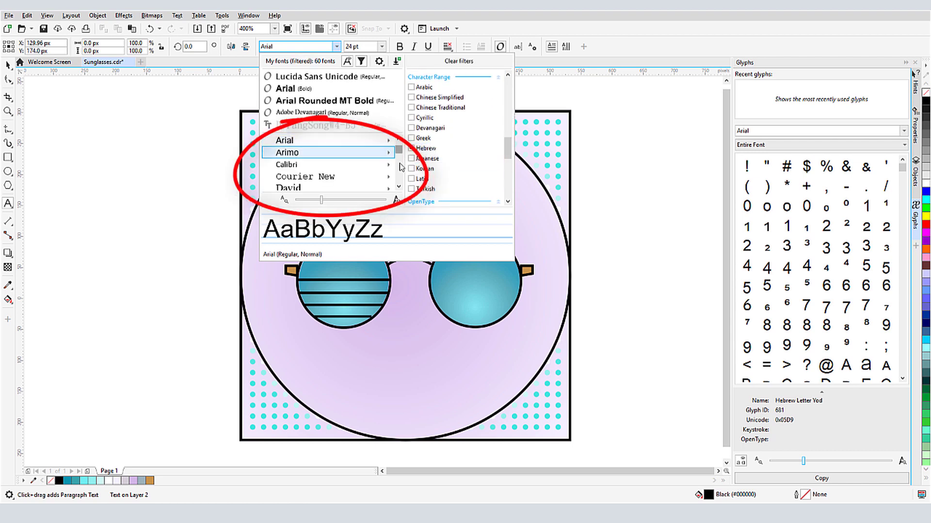
pyautogui.moveTo(399, 150); pyautogui.dragTo(399, 170)
# Use Lucida Sans Unicode for the text and Glyphs docker, with the subset filtered to Hebrew.
pyautogui.click(384, 164)
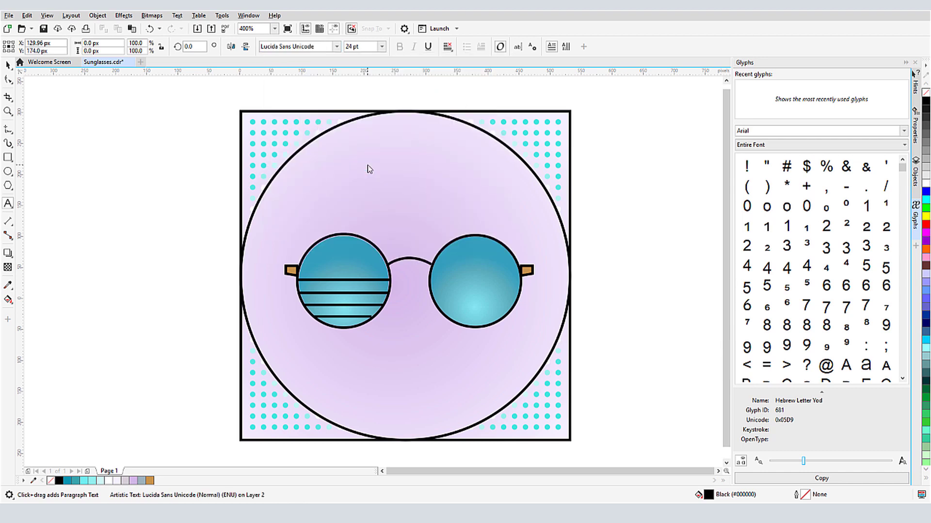
pyautogui.click(903, 131)
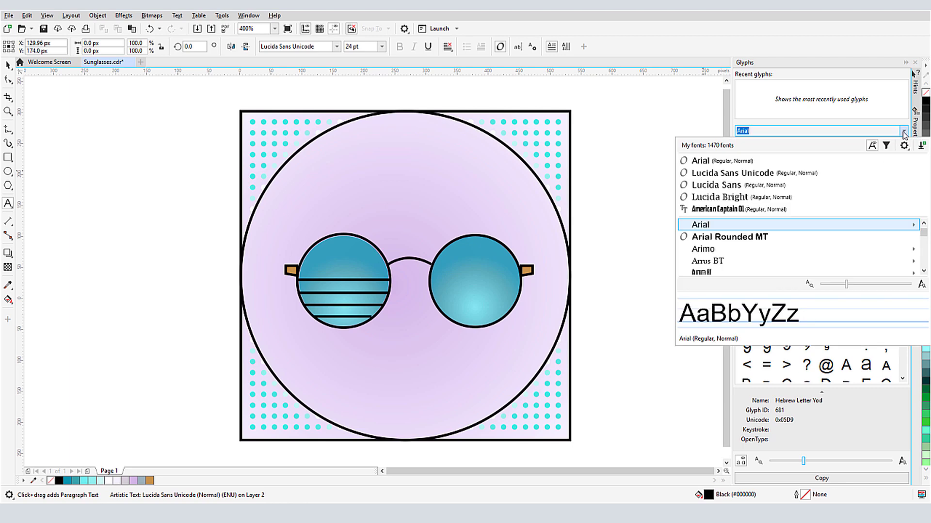
pyautogui.click(789, 173)
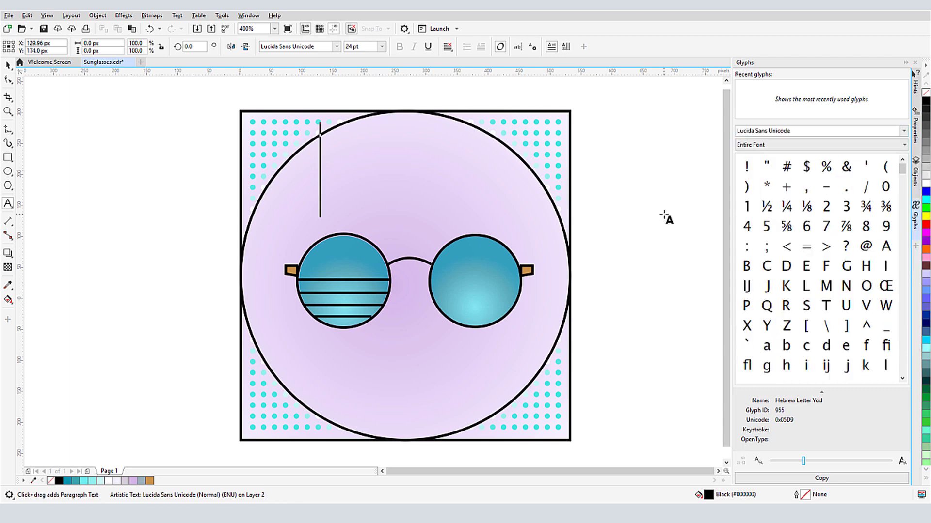
pyautogui.moveTo(902, 171); pyautogui.dragTo(907, 281)
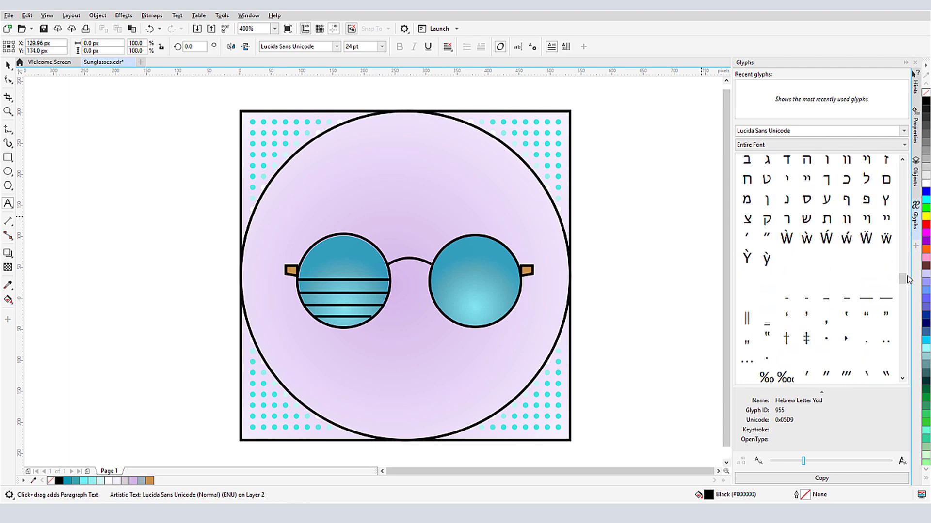
pyautogui.click(903, 145)
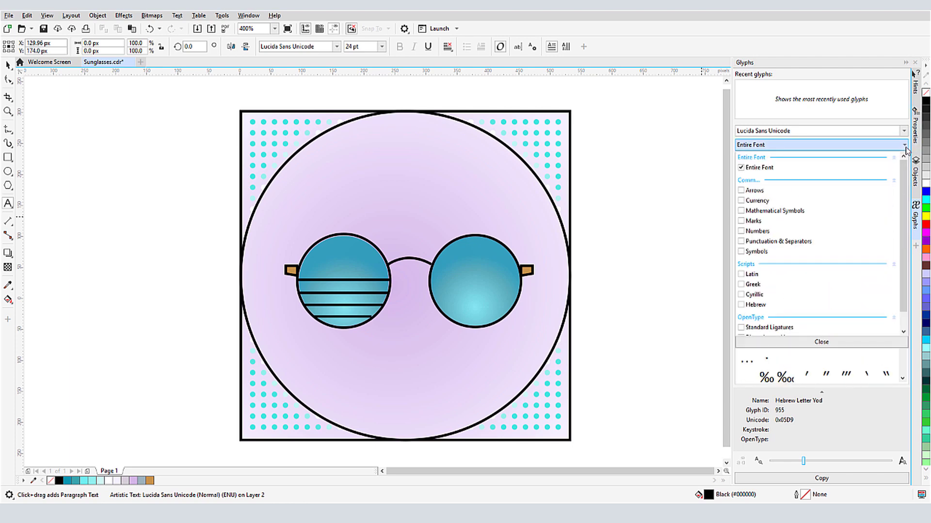
pyautogui.click(789, 304)
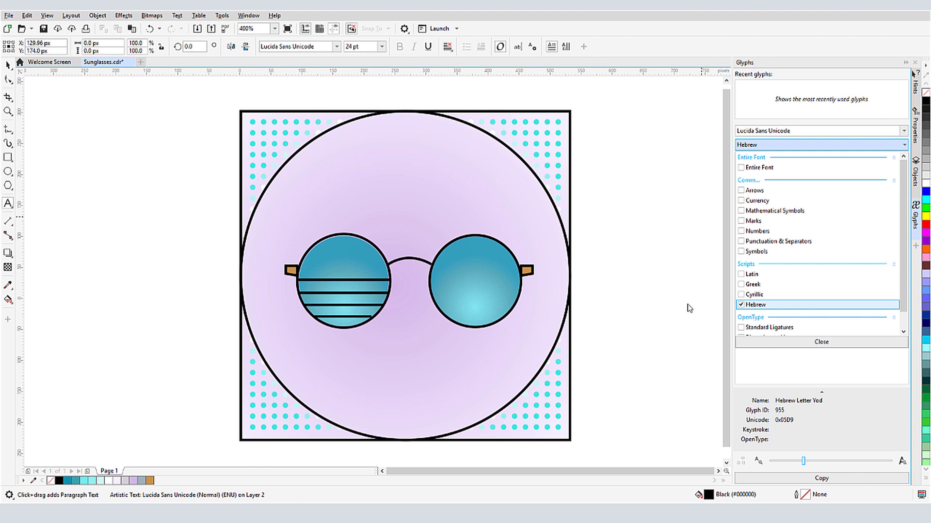
# Spell משקפי from the Mem, Shin, Qof, Pe and Yod glyphs and centre it atop the circle.
pyautogui.click(821, 342)
pyautogui.moveTo(826, 247); pyautogui.dragTo(493, 196)
pyautogui.moveTo(885, 273); pyautogui.dragTo(504, 200)
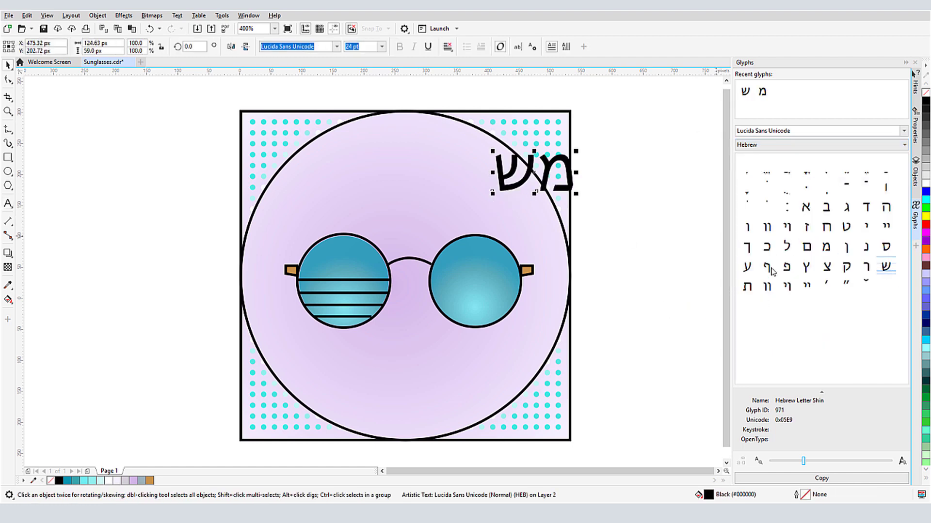
pyautogui.moveTo(847, 270); pyautogui.dragTo(501, 200)
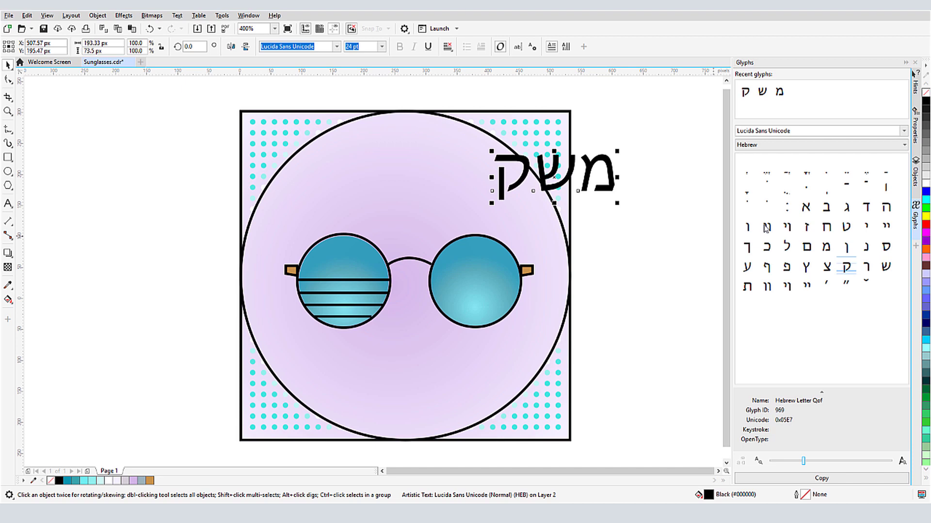
pyautogui.moveTo(786, 266); pyautogui.dragTo(497, 190)
pyautogui.moveTo(866, 228); pyautogui.dragTo(492, 189)
pyautogui.moveTo(573, 179); pyautogui.dragTo(412, 197)
pyautogui.click(638, 205)
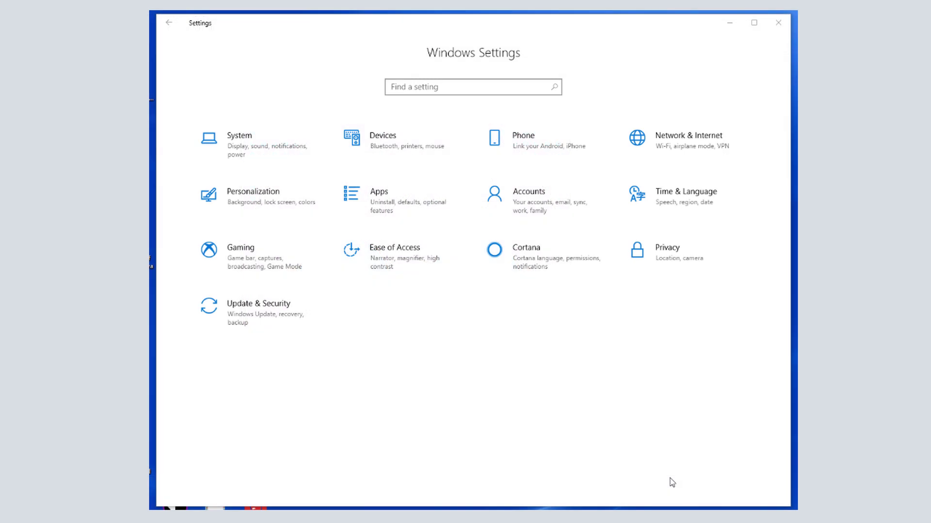
# Add and install Hebrew in Windows Time & Language settings without making it the display language.
pyautogui.click(685, 203)
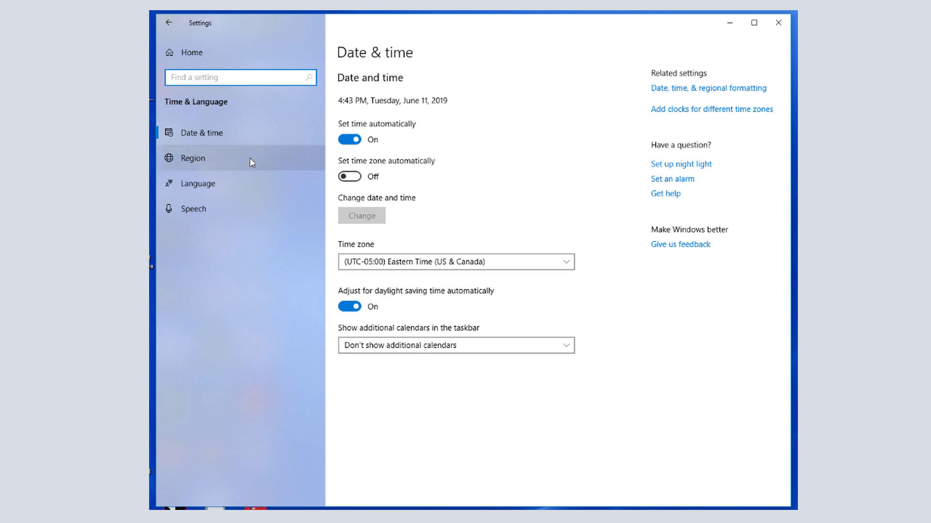
pyautogui.click(179, 193)
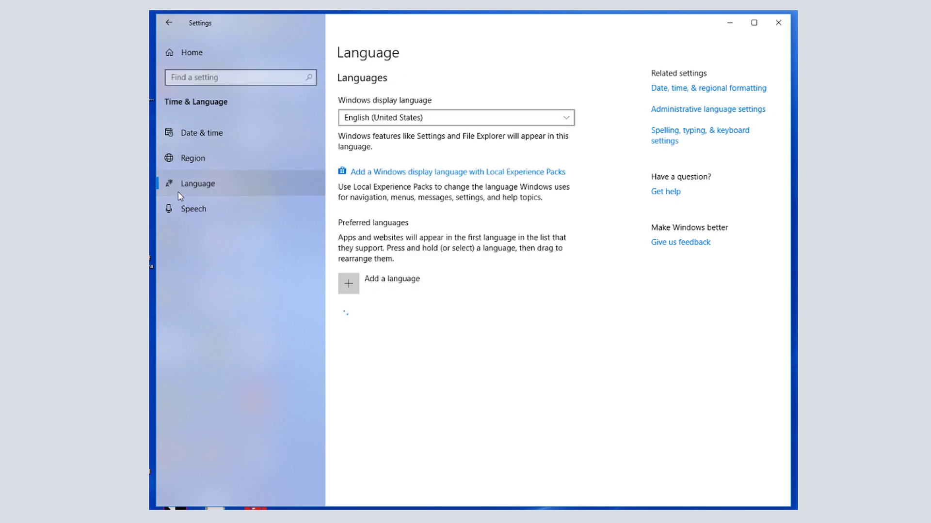
pyautogui.click(354, 284)
pyautogui.write('heb')
pyautogui.click(427, 143)
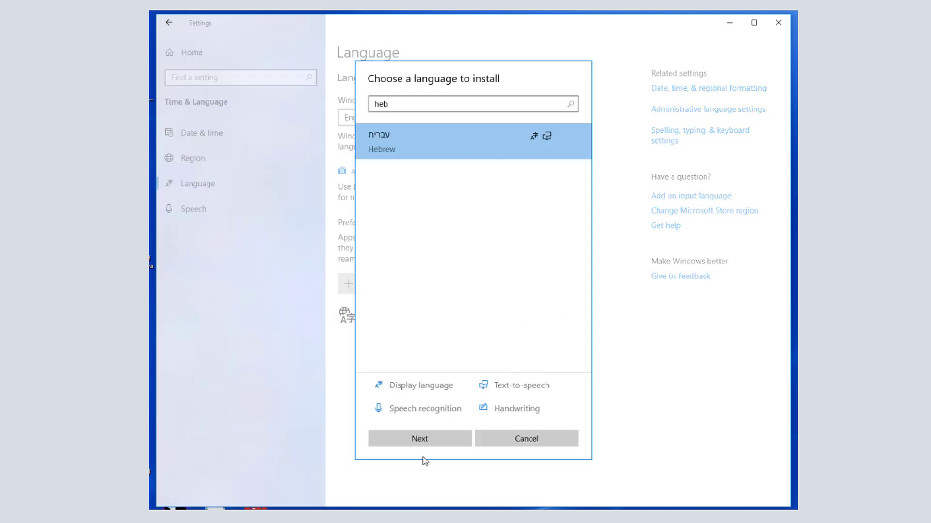
pyautogui.click(428, 439)
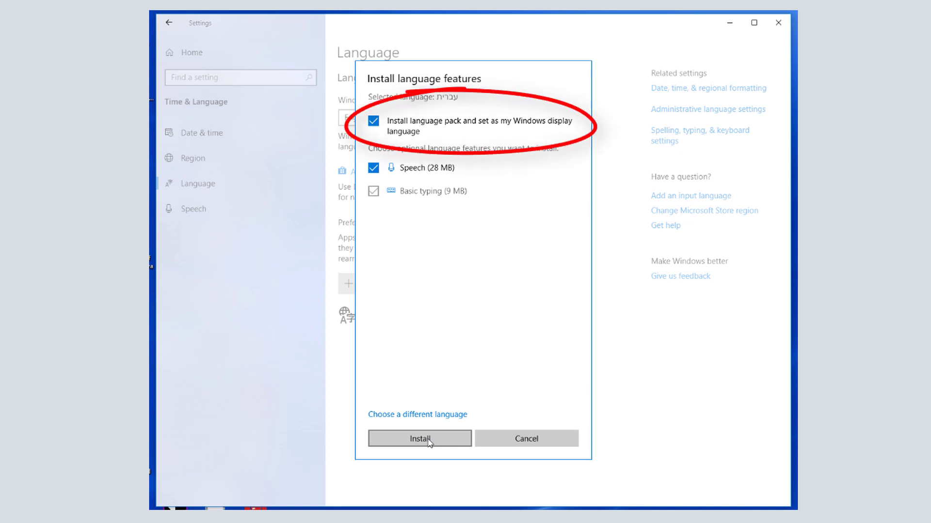
pyautogui.click(373, 122)
pyautogui.click(444, 440)
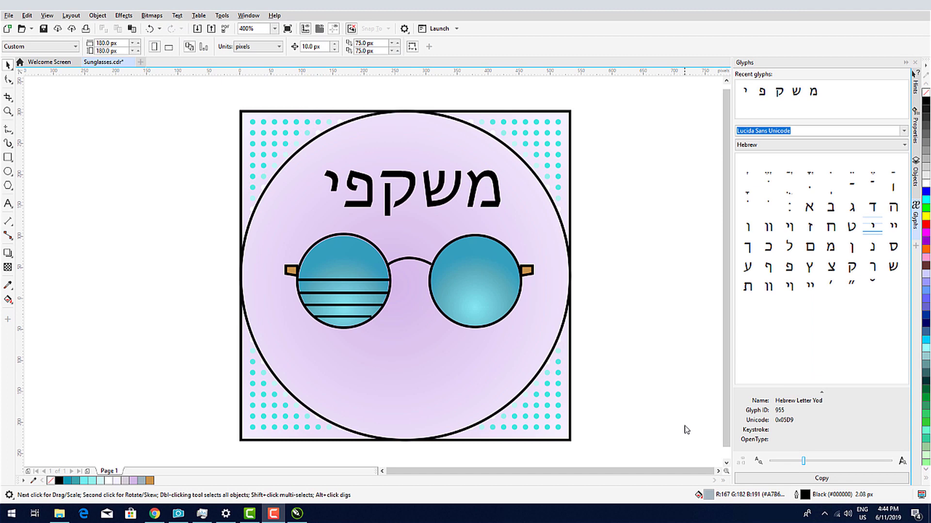
# Switch keyboard input to Hebrew and type שמש below the glasses with the Text tool (F8).
pyautogui.click(862, 513)
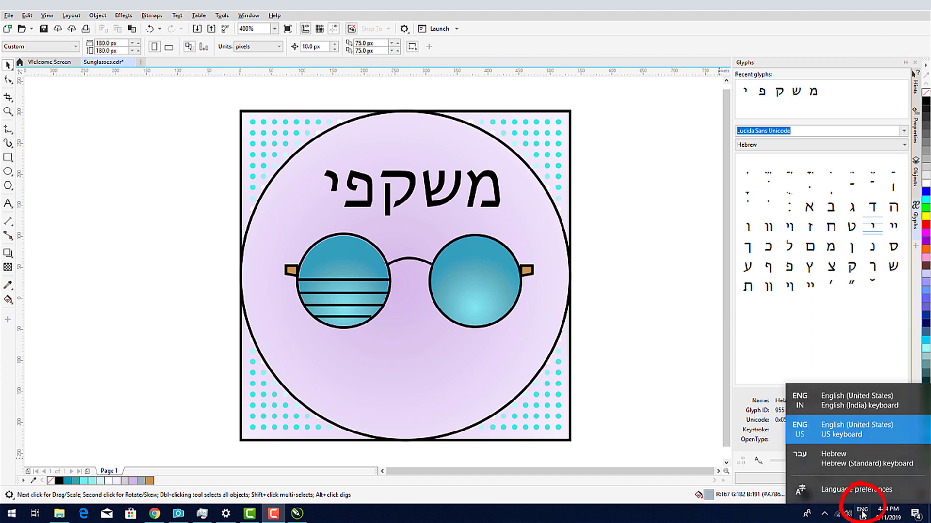
pyautogui.click(851, 464)
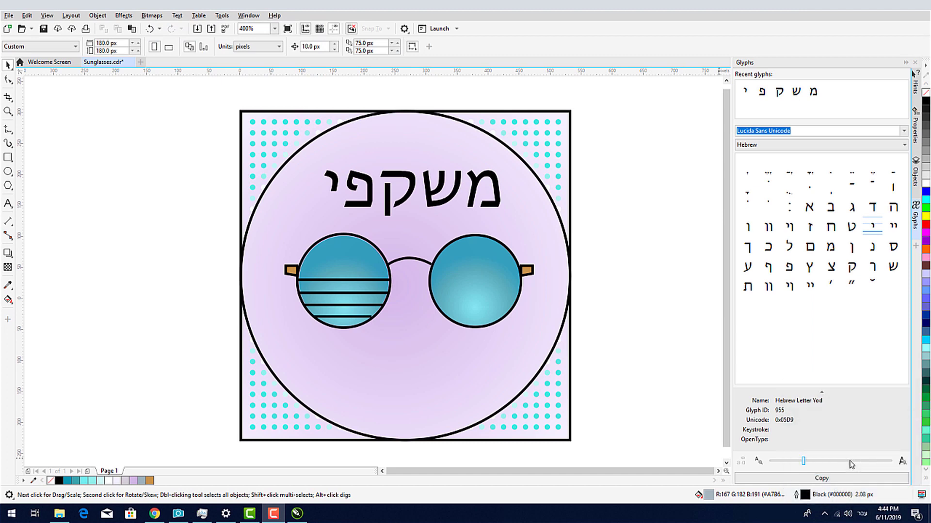
pyautogui.press('F8')
pyautogui.click(412, 368)
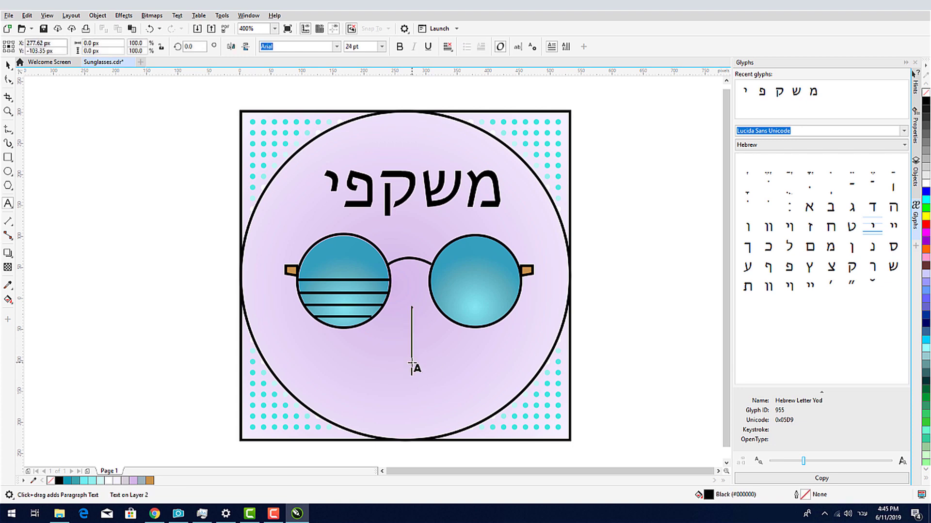
pyautogui.write('שמש')
pyautogui.press('Escape')
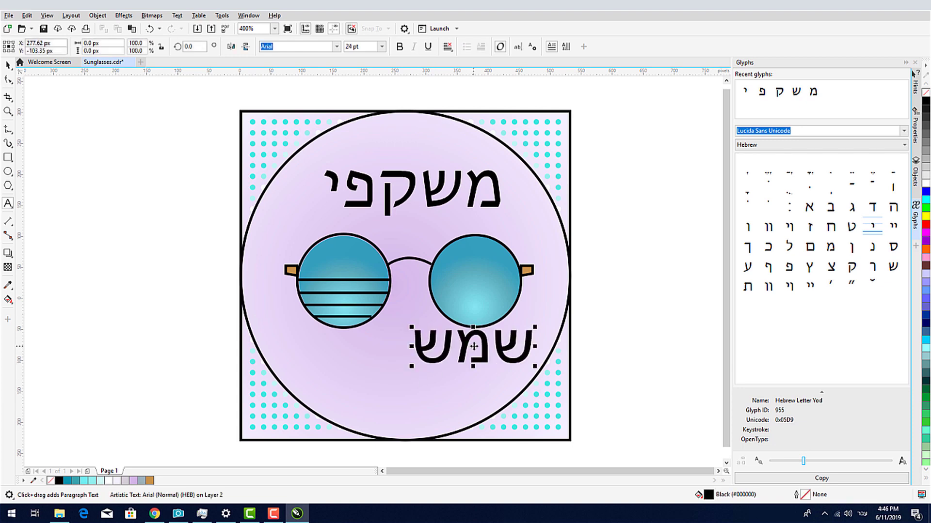
# Centre the word שמש below the glasses and deselect it.
pyautogui.moveTo(474, 346); pyautogui.dragTo(419, 367)
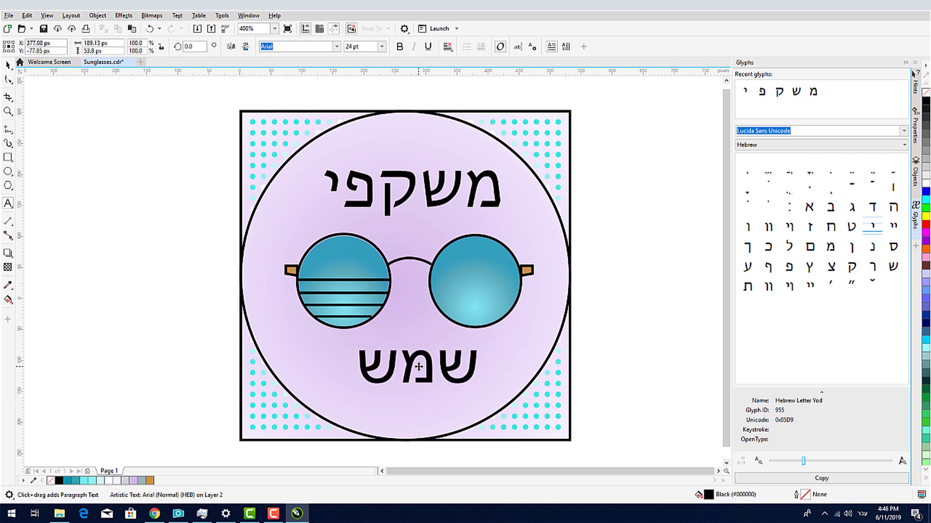
pyautogui.click(419, 366)
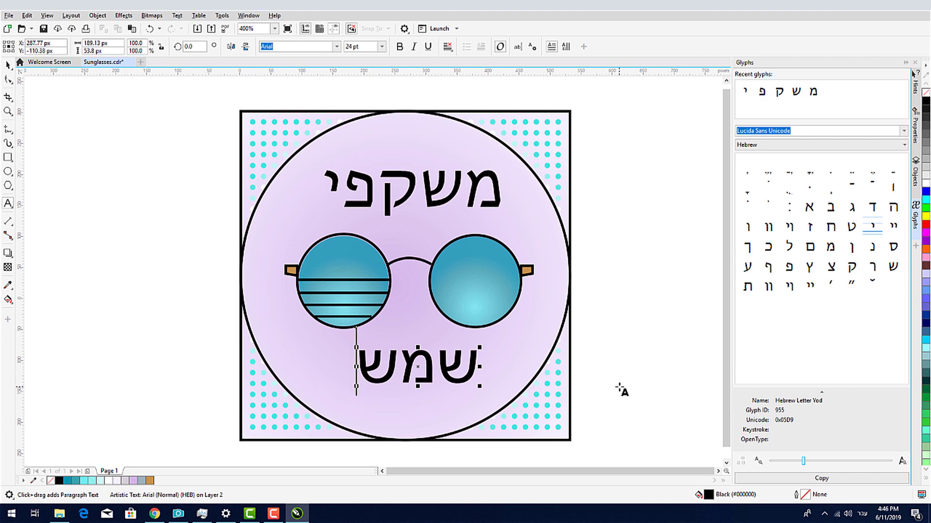
pyautogui.hotkey('ctrl', 'space')
pyautogui.click(73, 317)
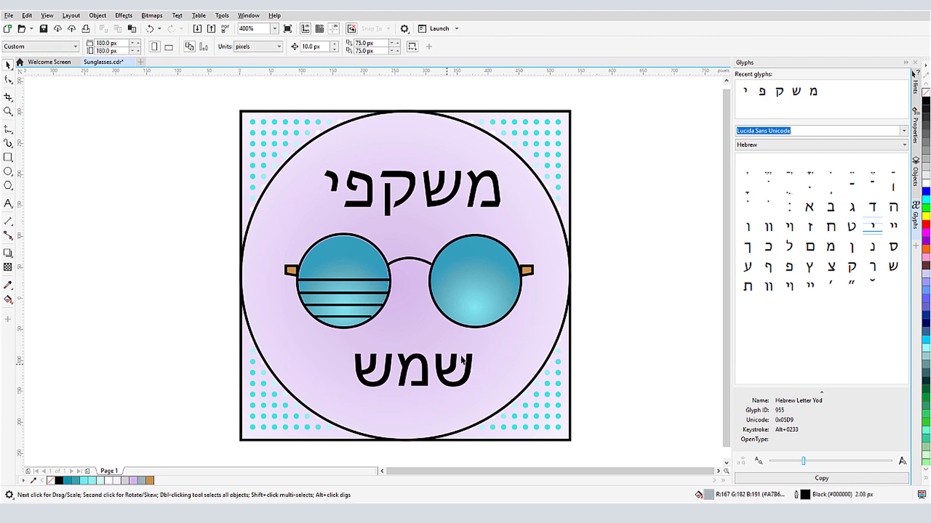
pyautogui.click(896, 270)
pyautogui.doubleClick(376, 370)
pyautogui.write('ש')
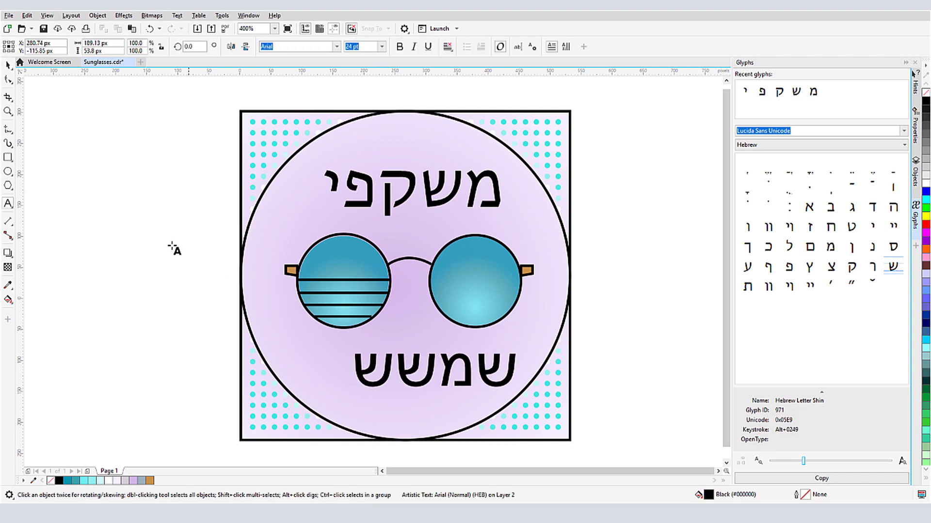
pyautogui.click(8, 66)
pyautogui.hotkey('ctrl', 'z')
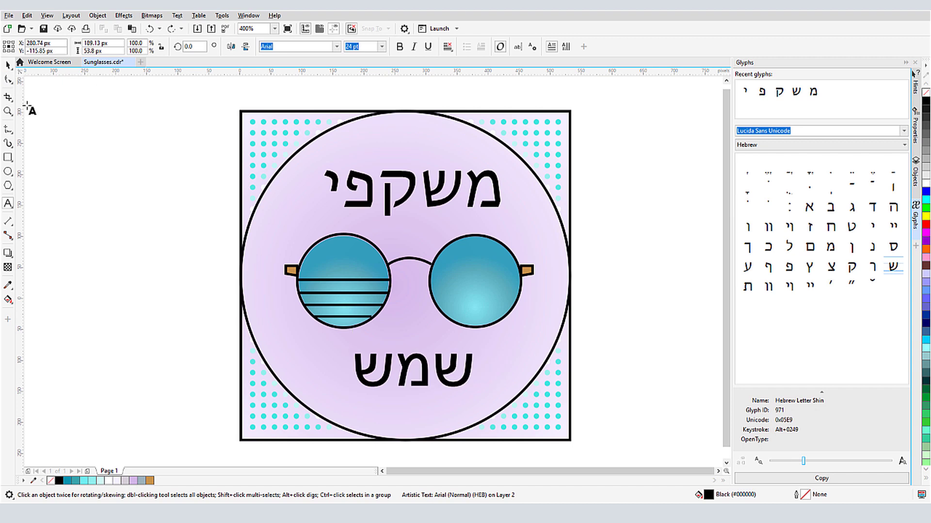
# Start a text entry right of the design in NSimSun, filtering fonts to Simplified and Traditional Chinese.
pyautogui.click(612, 154)
pyautogui.click(337, 46)
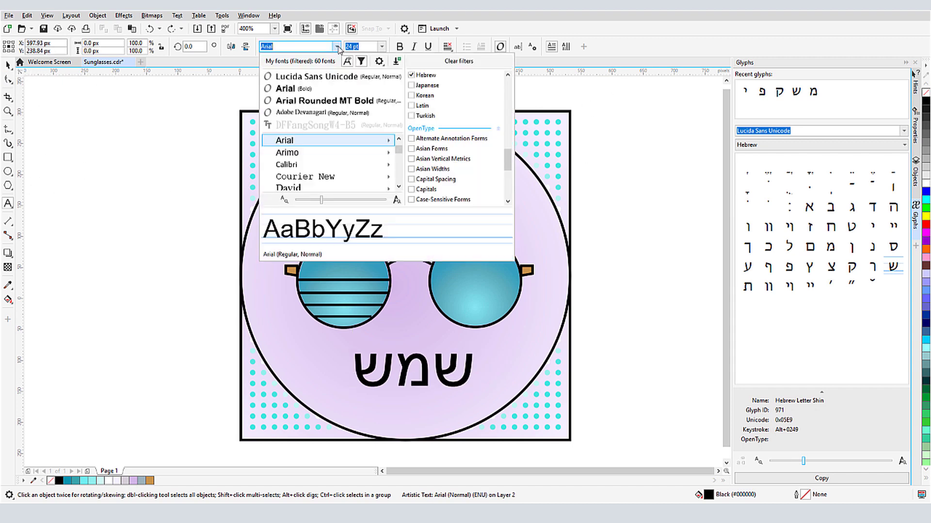
pyautogui.click(411, 74)
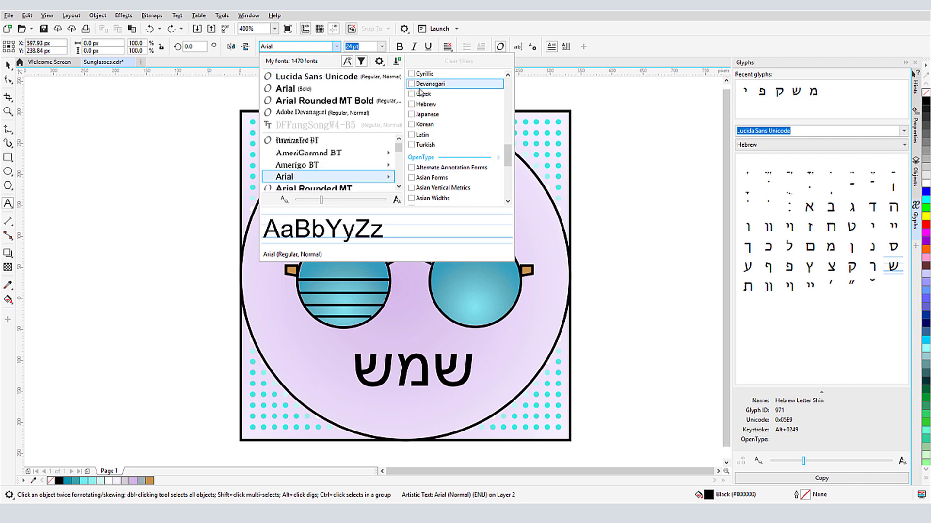
pyautogui.scroll(2, 410, 89)
pyautogui.click(411, 82)
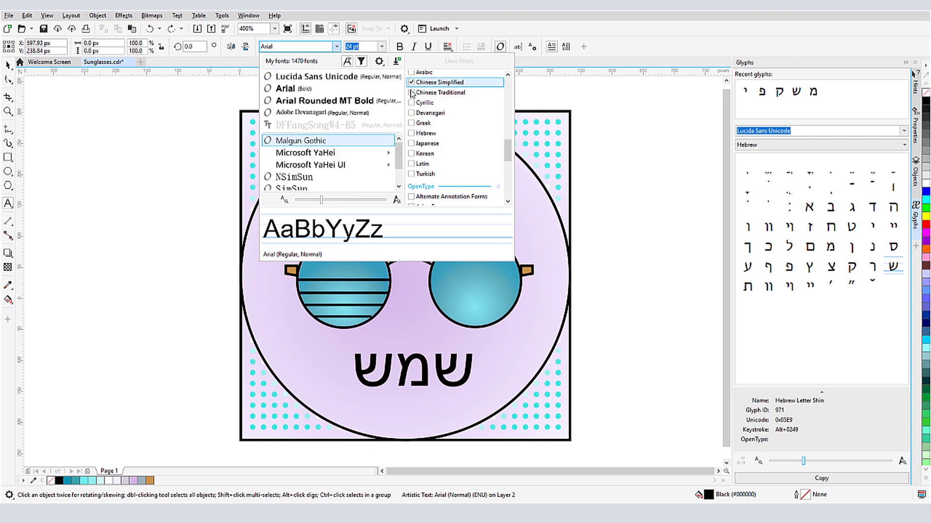
pyautogui.click(411, 93)
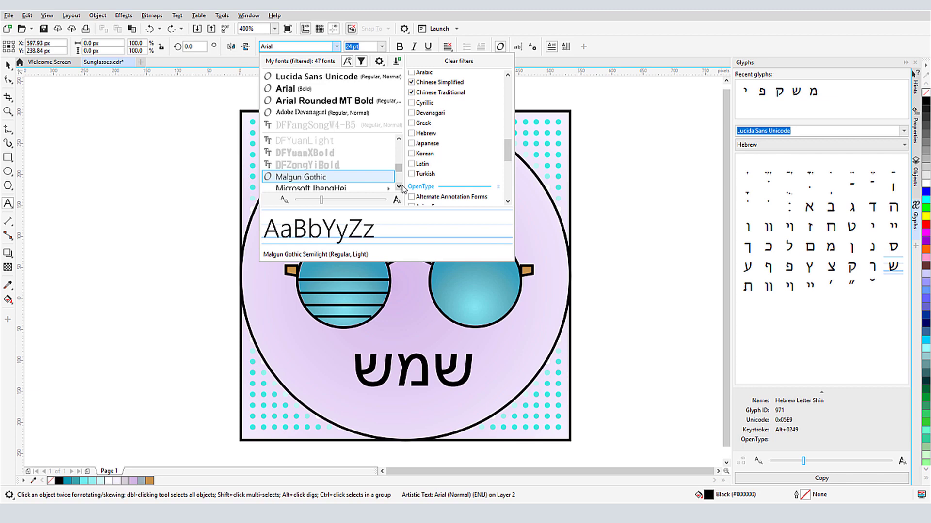
pyautogui.scroll(-5, 398, 186)
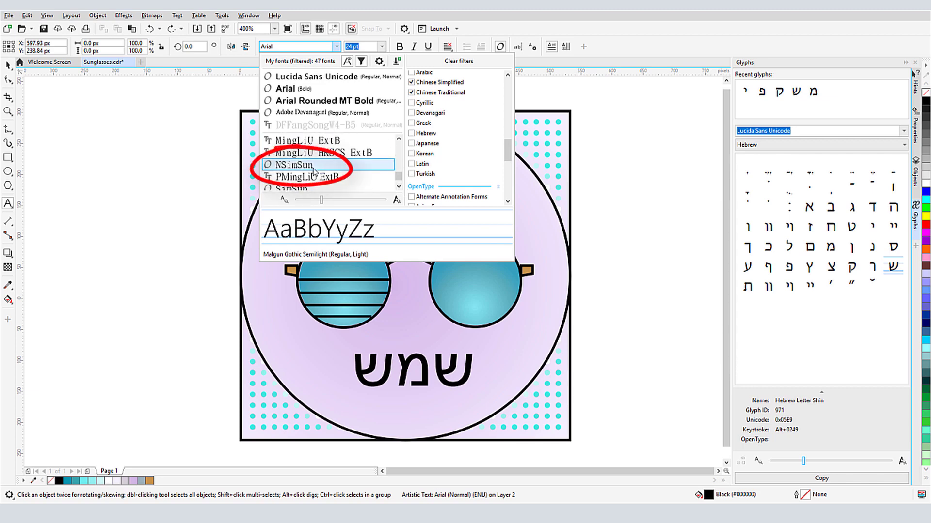
pyautogui.click(313, 169)
# Set the Glyphs docker's script filter to Han.
pyautogui.click(904, 145)
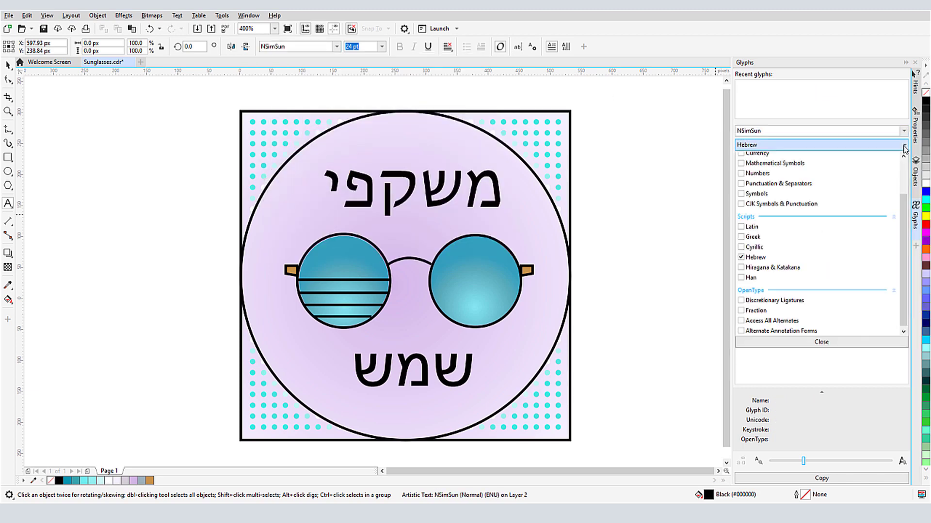
pyautogui.click(741, 277)
pyautogui.click(821, 341)
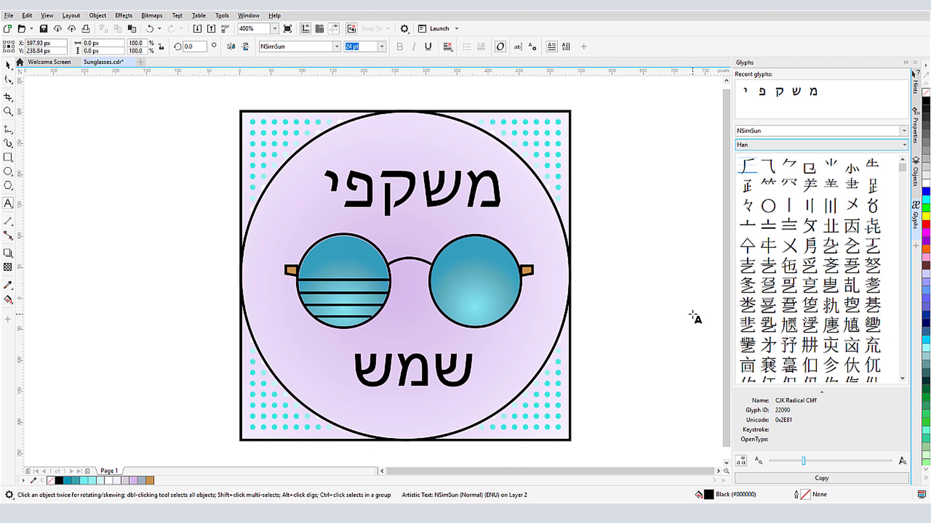
# Make the new text vertical and fill it with Han glyphs from the Glyphs docker.
pyautogui.click(603, 127)
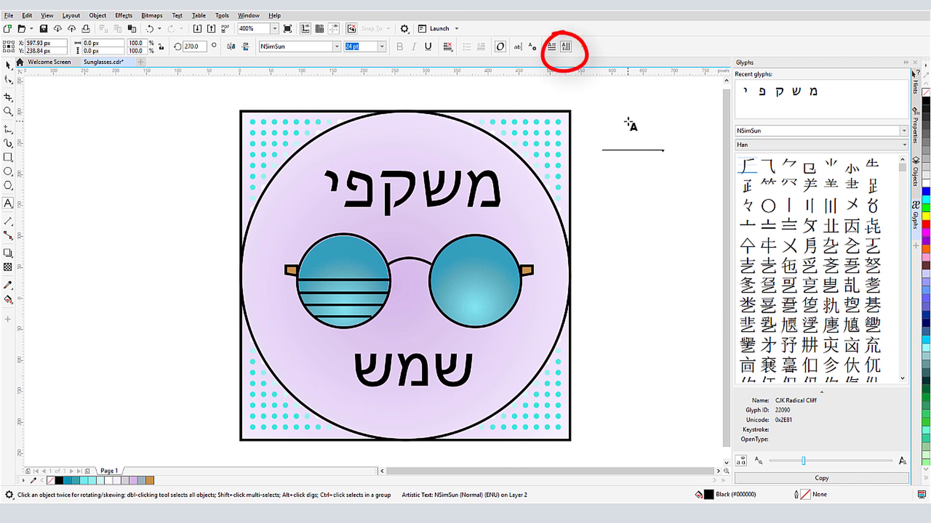
pyautogui.moveTo(789, 270); pyautogui.dragTo(657, 202)
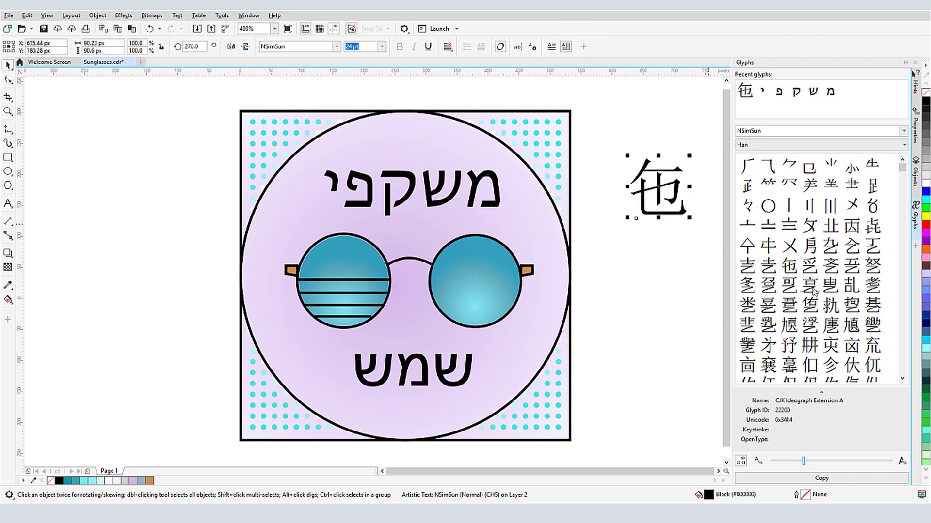
pyautogui.moveTo(814, 291); pyautogui.dragTo(662, 243)
pyautogui.moveTo(810, 308); pyautogui.dragTo(672, 254)
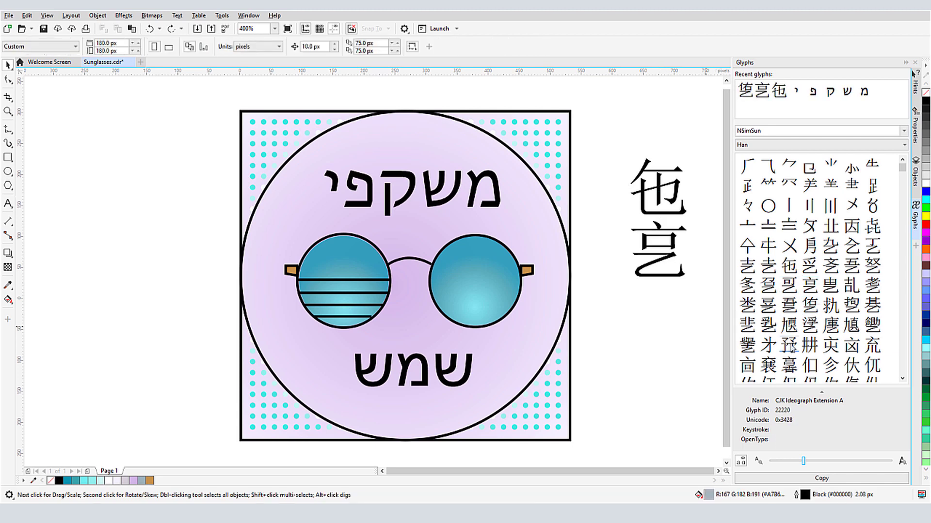
pyautogui.moveTo(791, 347); pyautogui.dragTo(673, 231)
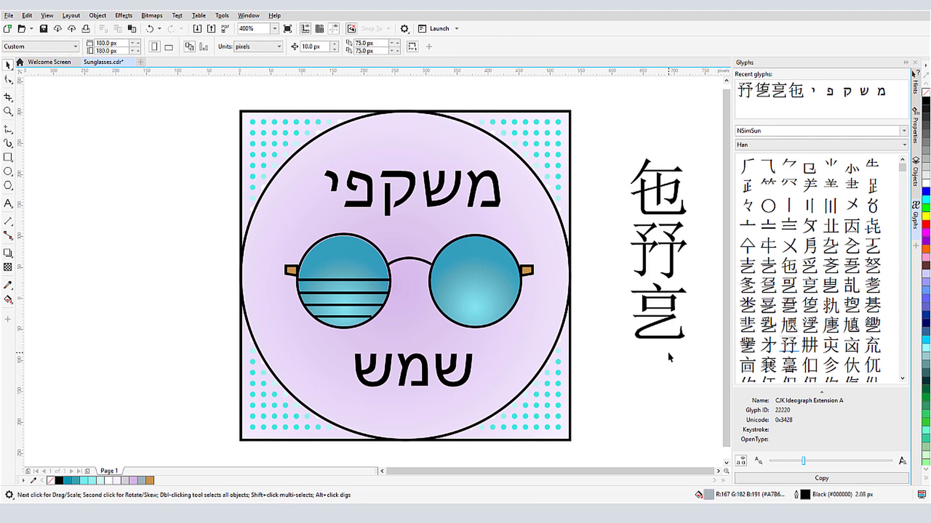